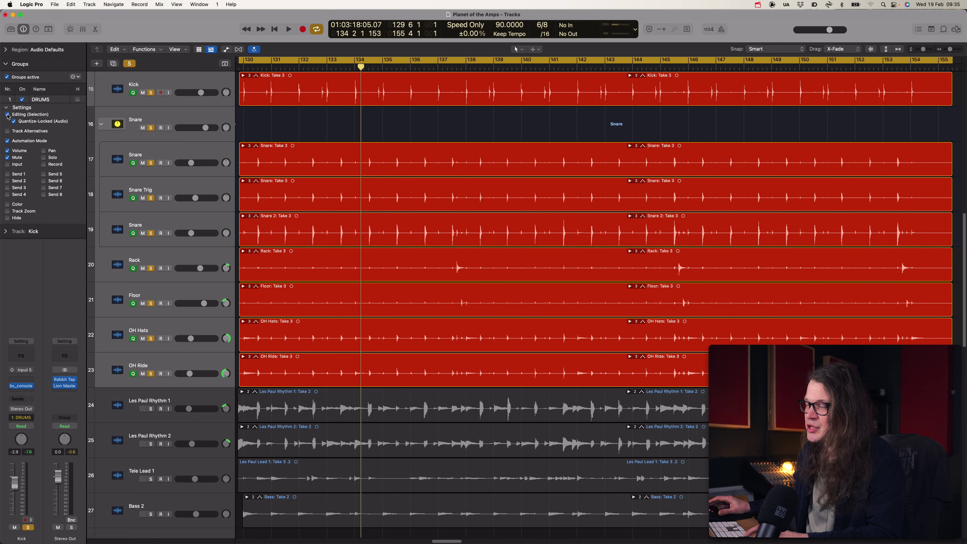
- Show Flex and set the DRUMS group tracks from Kick to OH Ride to Flex Time - Slicing
key(super+f)
click(161, 98)
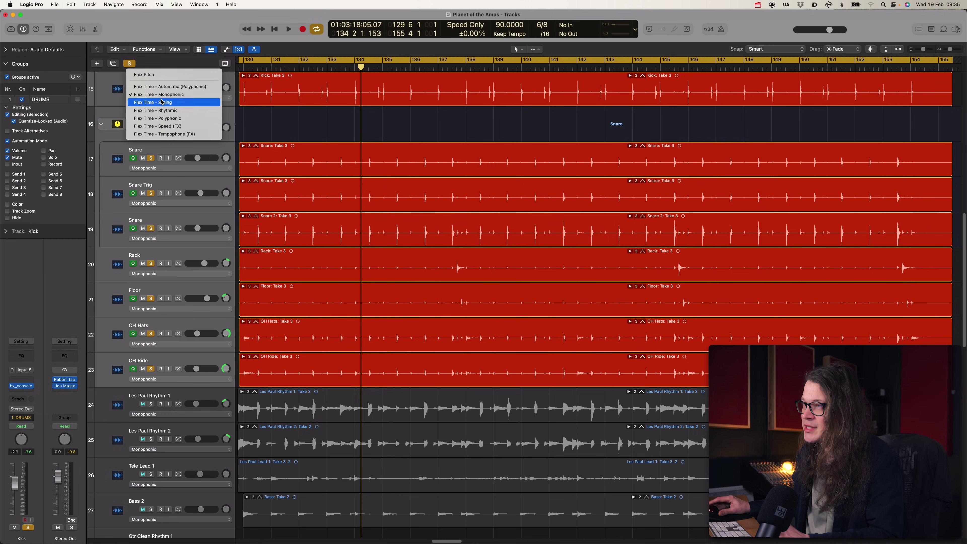
click(159, 93)
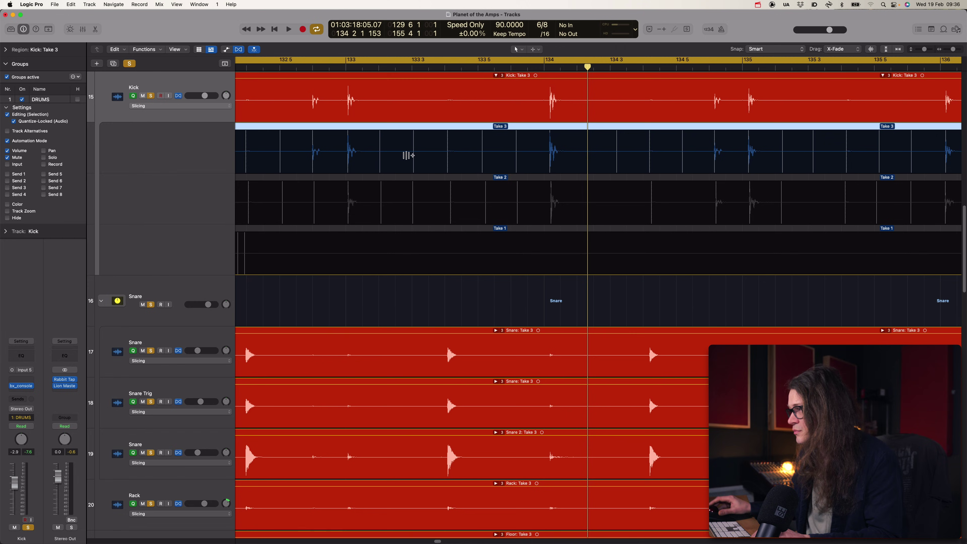
- Examine the flex markers against the kick transients in Take 3 around bars 134 and 135, close up and in overview
scroll(411, 148, right, 7)
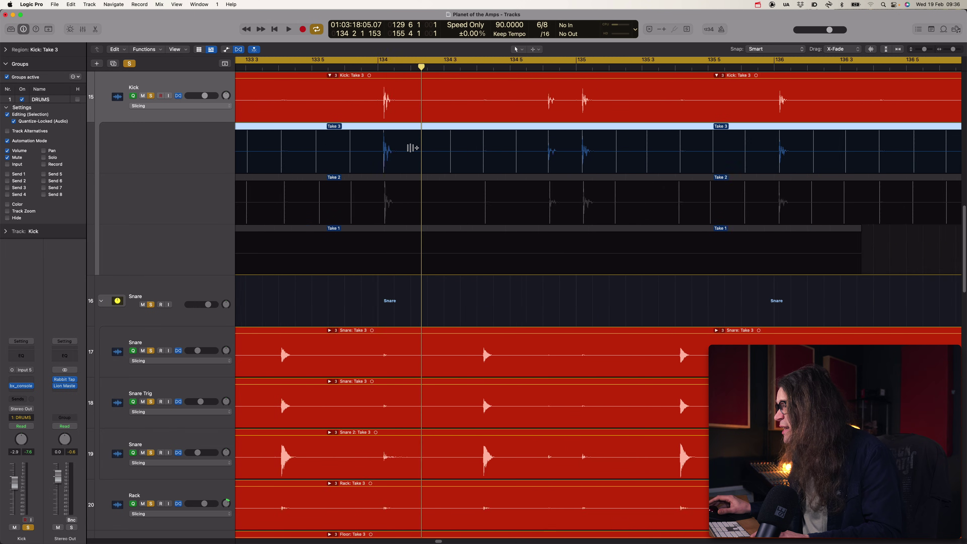
click(452, 67)
key(super+Right)
key(super+Right)
key(super+Right)
key(super+Right)
key(super+Right)
key(super+Right)
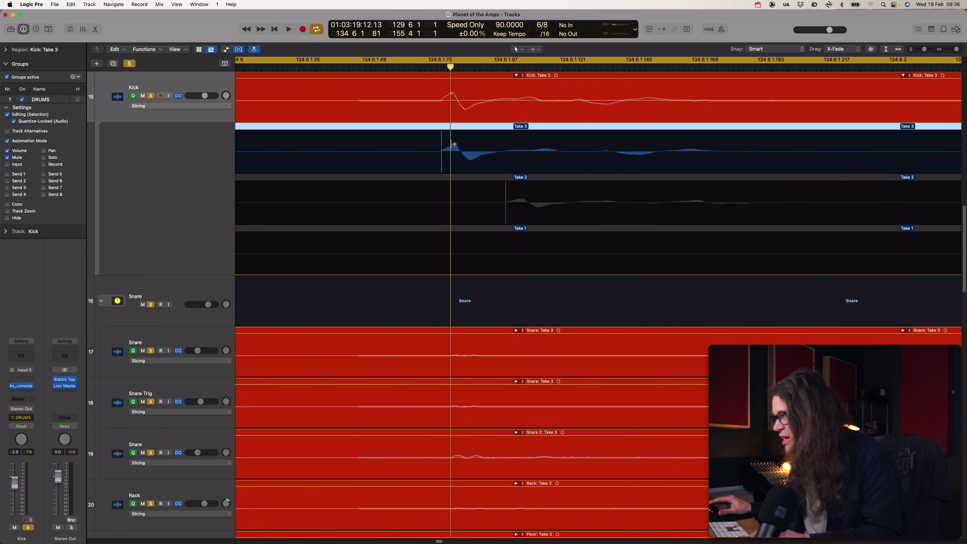
key(super+Left)
key(super+Left)
key(super+Left)
key(super+Left)
key(super+Left)
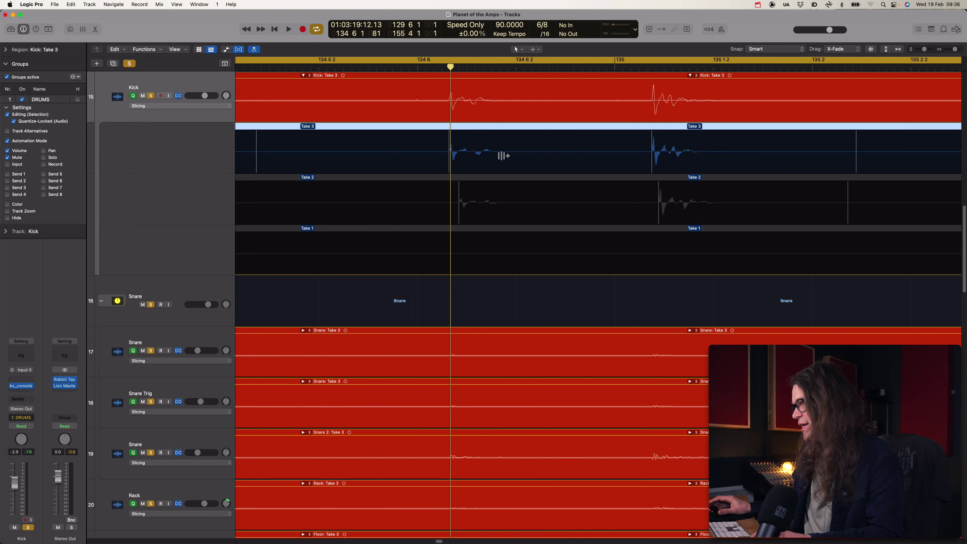
key(super+Left)
key(super+Left)
key(super+Left)
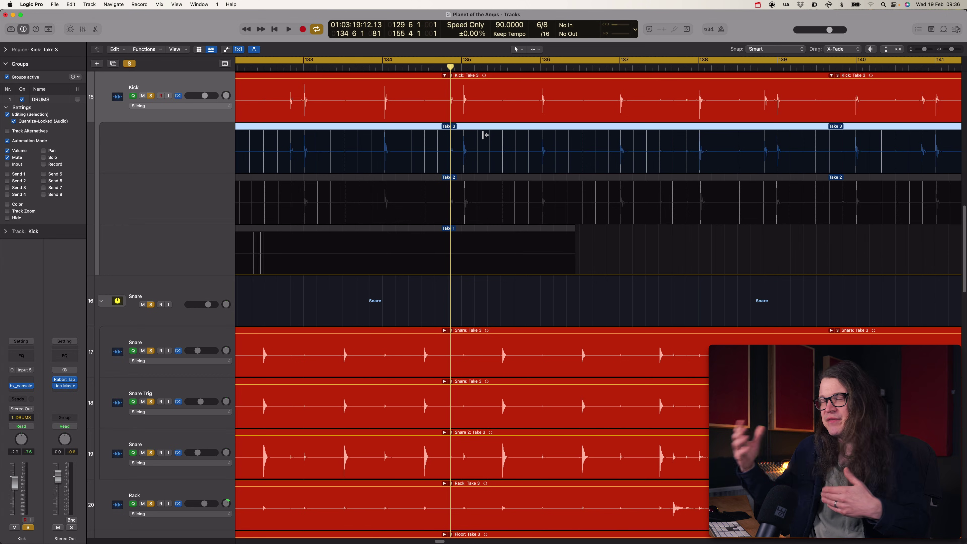
scroll(486, 135, up, 1)
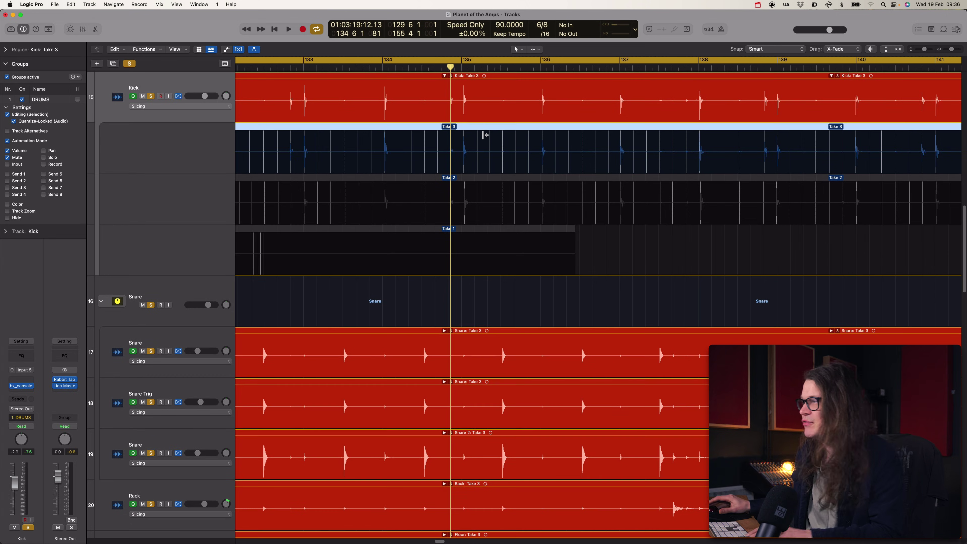
- Hide Flex and expand the Kick take folder so that its three takes can be comped
click(445, 76)
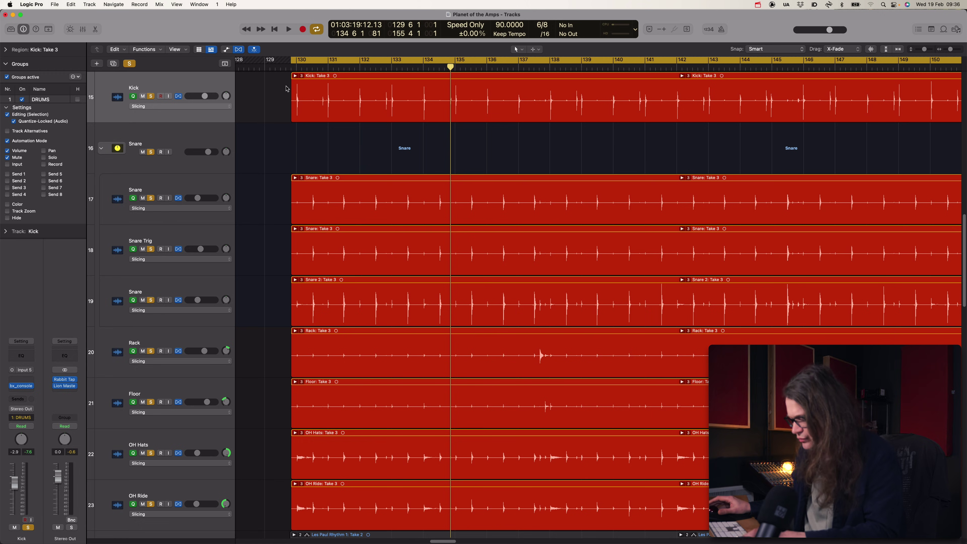
key(super+f)
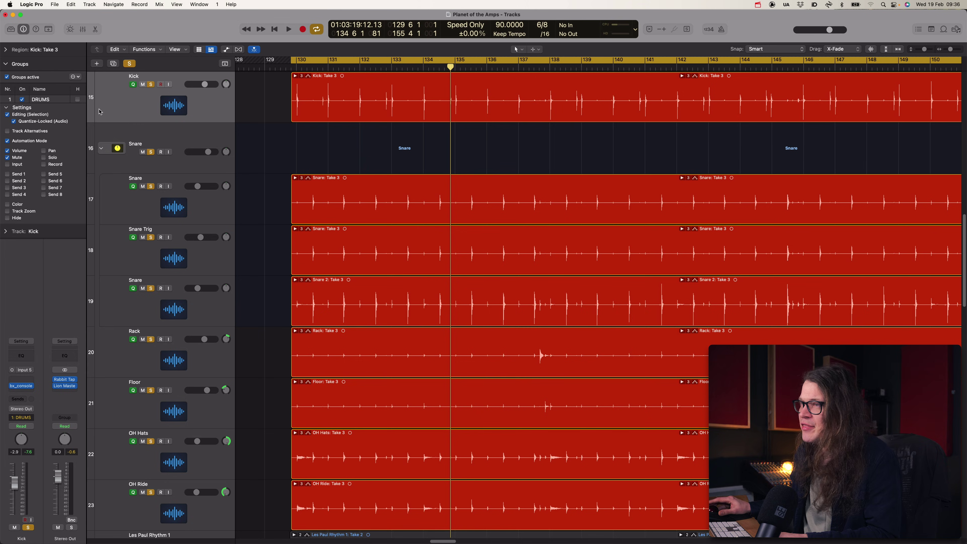
click(295, 76)
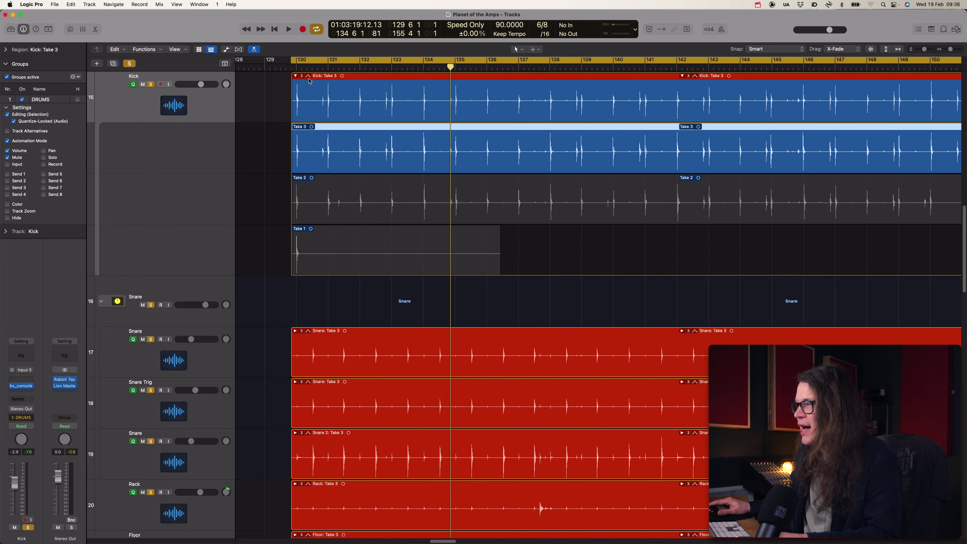
click(296, 77)
click(295, 77)
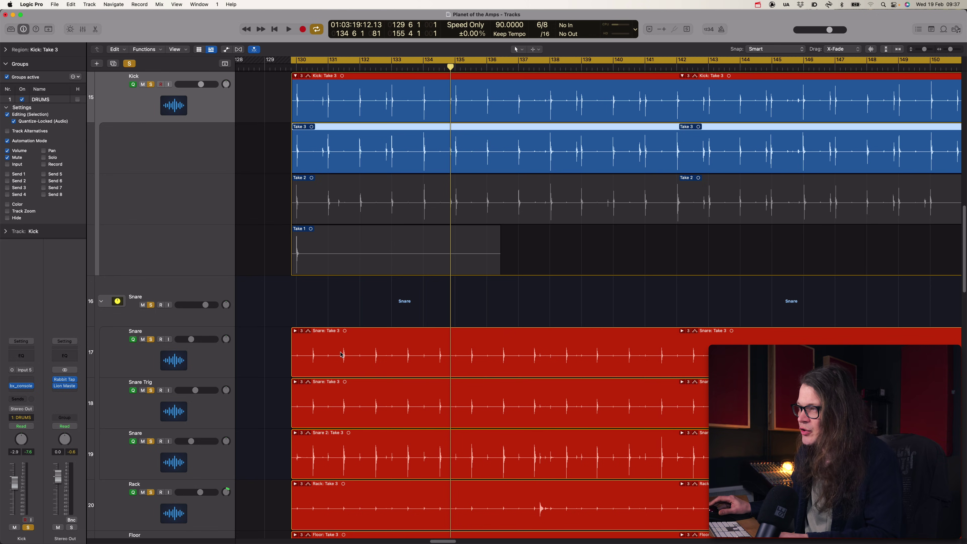
- Comp a passage of Take 2 around bar 131 into the grouped drums and restore Take 3 over it
drag(321, 205, 353, 205)
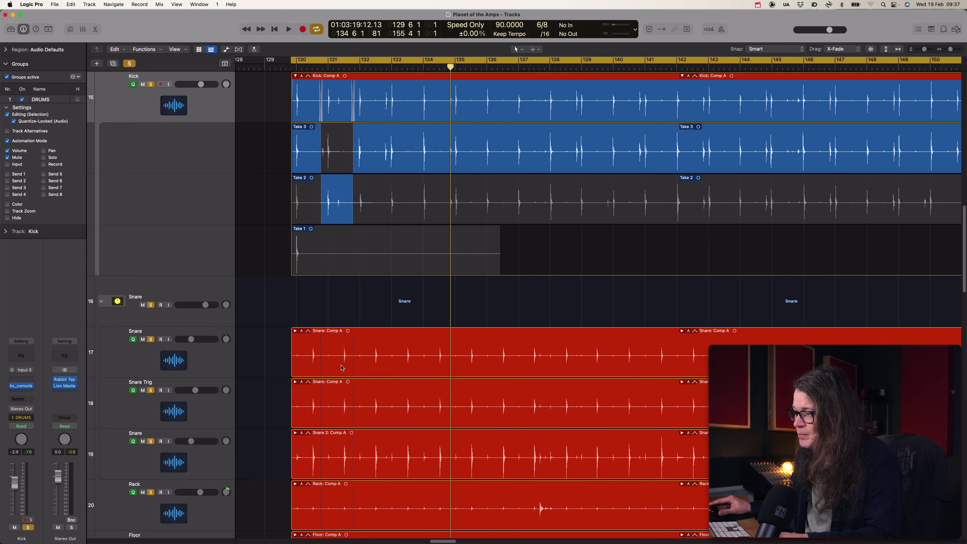
drag(355, 168, 316, 164)
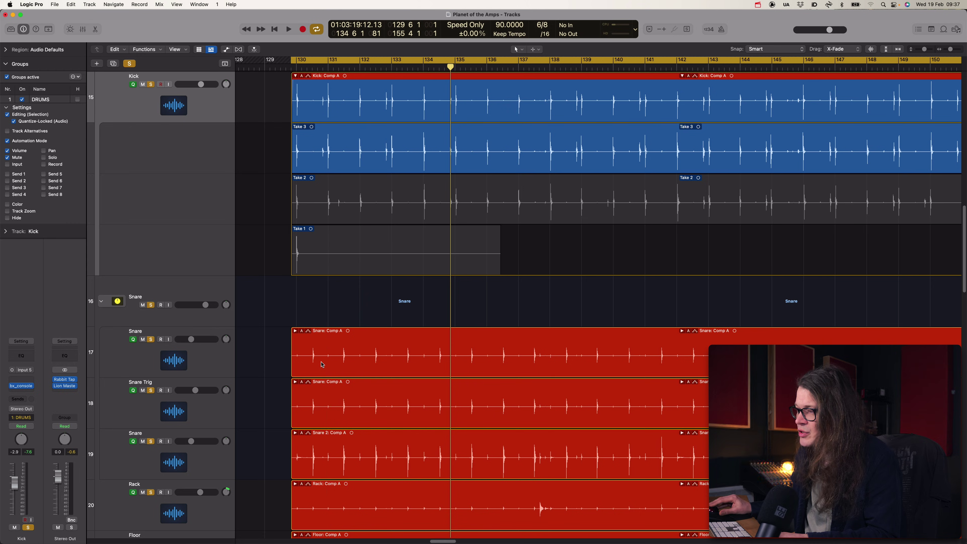
drag(315, 202, 358, 207)
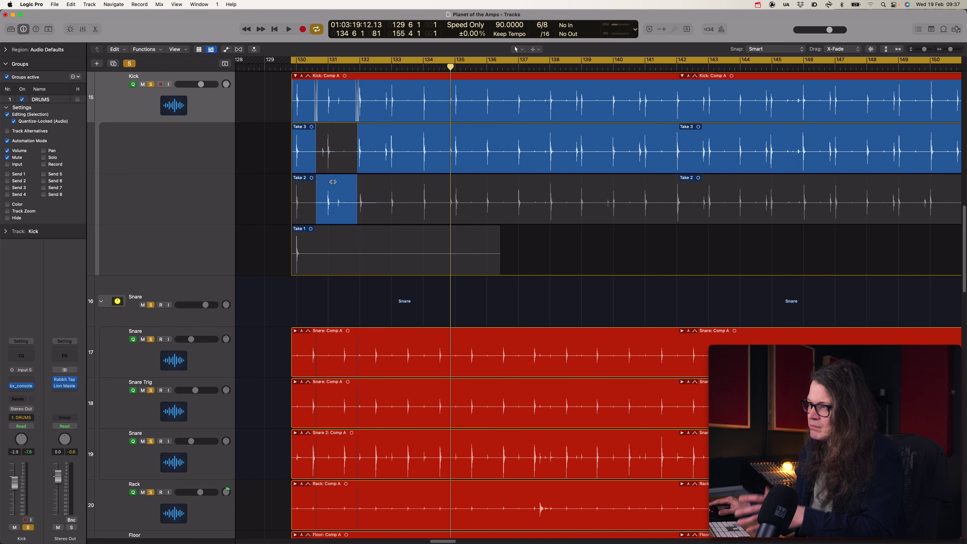
drag(317, 168, 360, 168)
- Try comping Take 2 around bar 131 with the DRUMS group's Editing (Selection) off, undo it and re-enable that setting
click(7, 115)
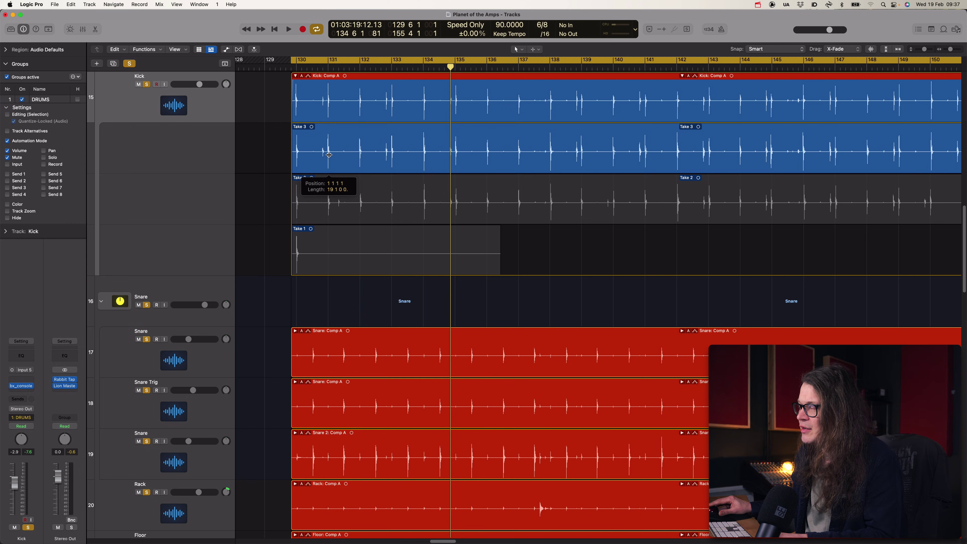
drag(313, 201, 348, 202)
key(super+z)
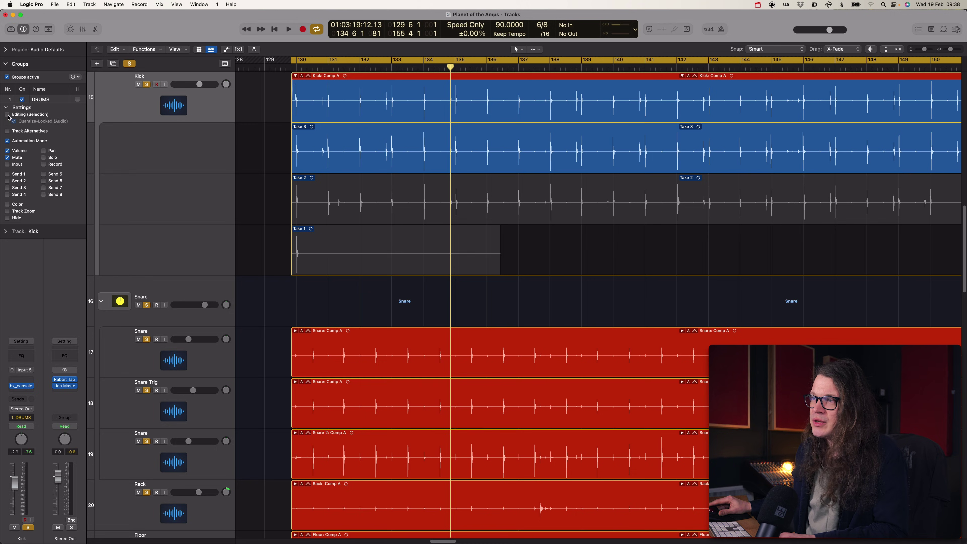
click(7, 114)
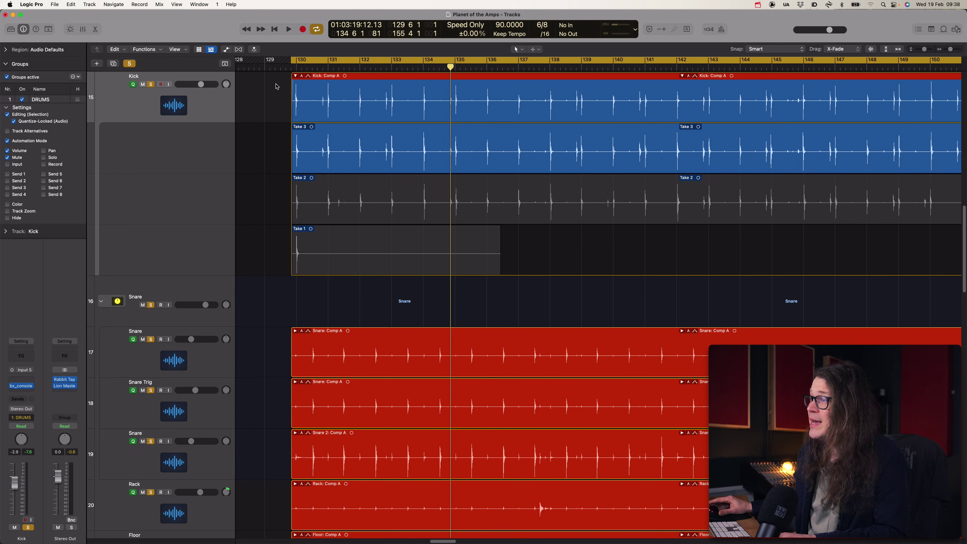
- Collapse the Kick take folder and show Flex on the drum tracks again
click(296, 77)
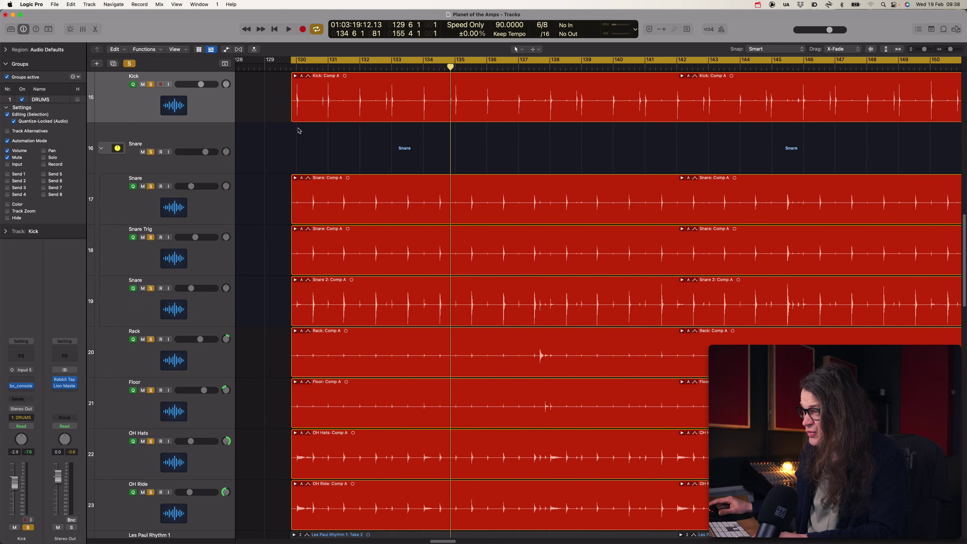
key(super+f)
key(super+Down)
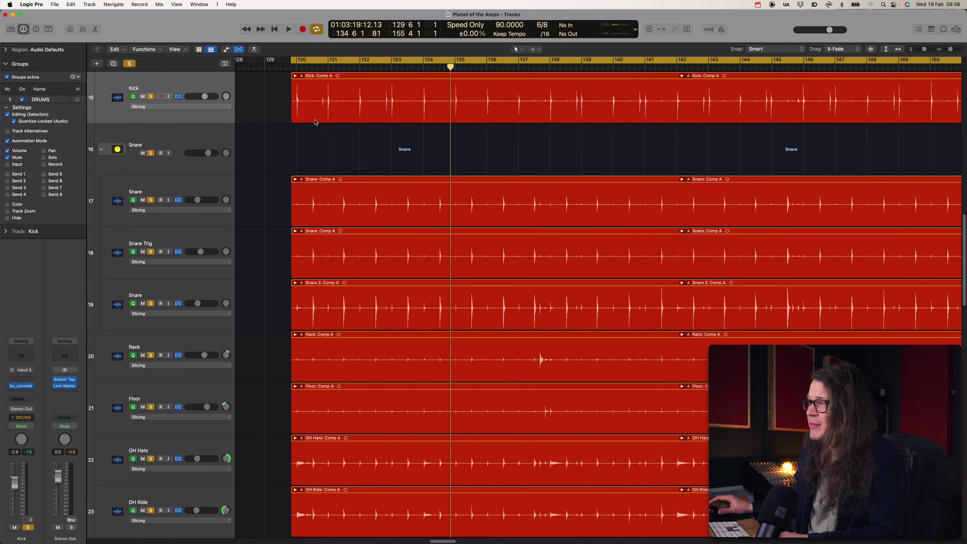
- Select all the drum take folders from Kick to OH Ride and flatten them
ctrl+alt+click(337, 159)
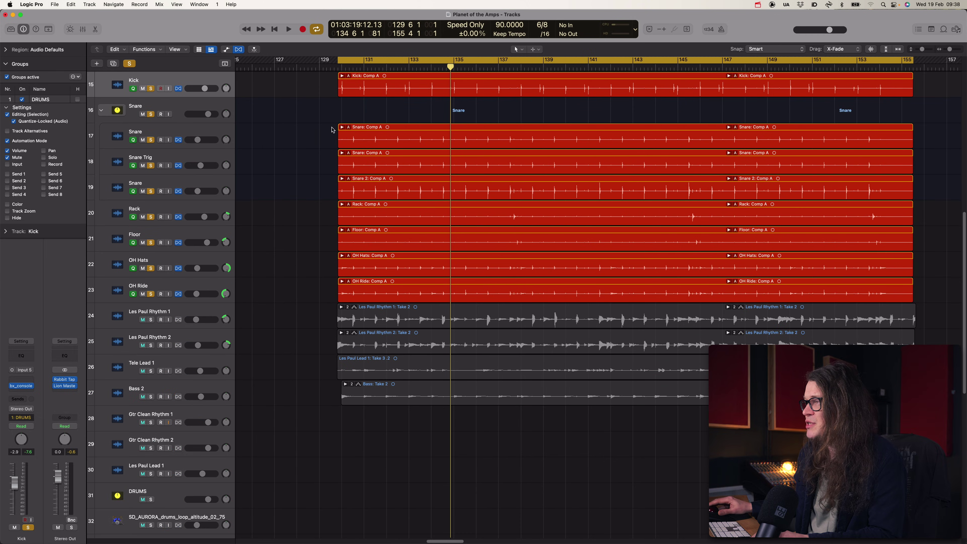
drag(310, 89, 396, 287)
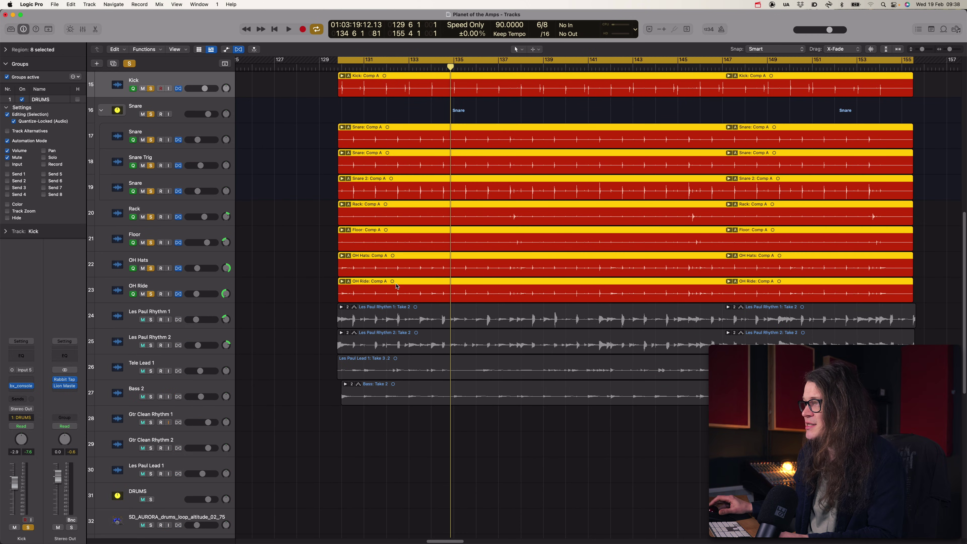
click(348, 77)
click(369, 146)
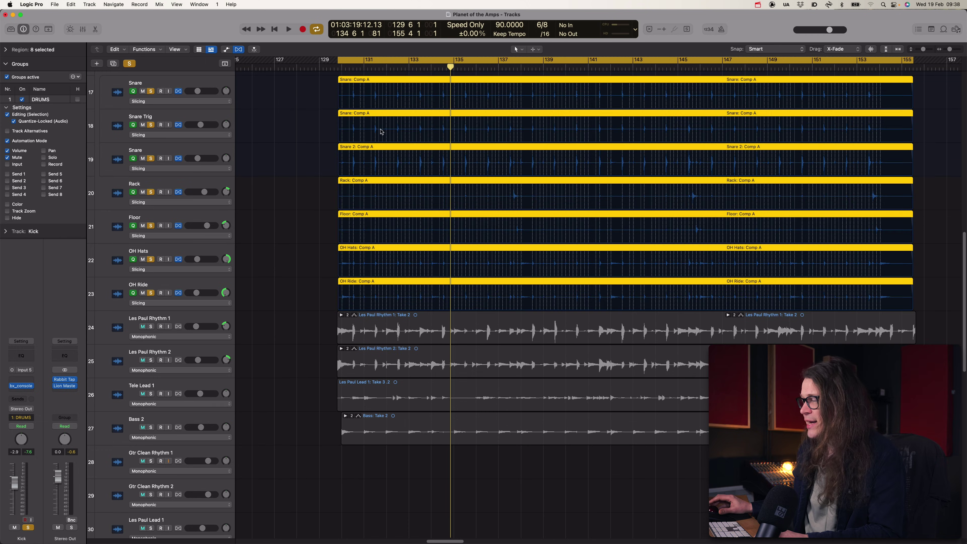
- Examine the transient markers across the flattened drum regions from Kick to OH Ride
key(super+f)
scroll(387, 190, down, 10)
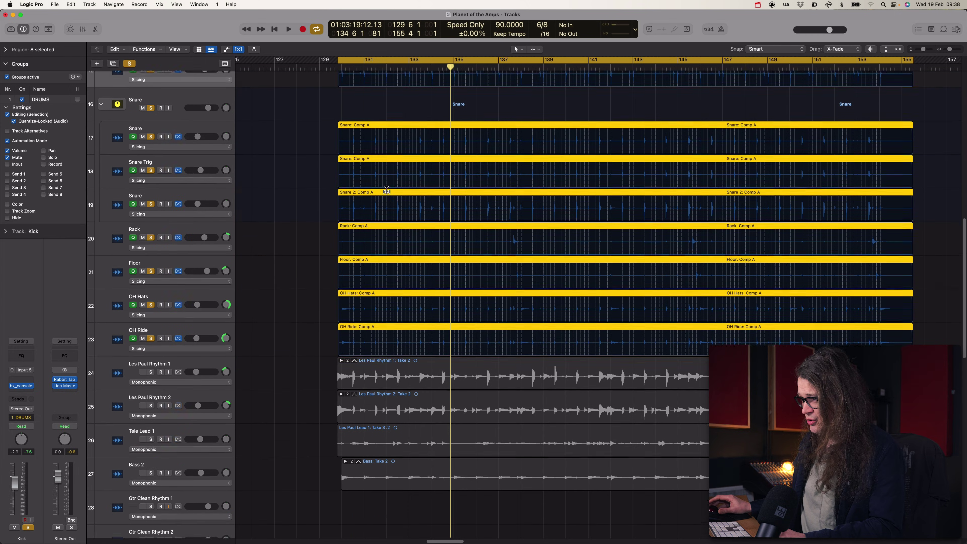
click(399, 116)
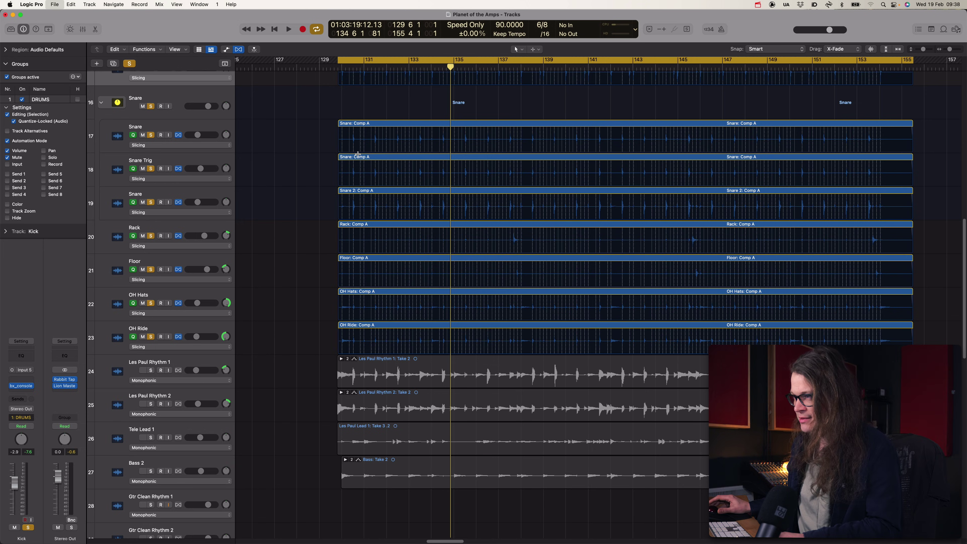
scroll(358, 155, up, 1)
scroll(364, 143, up, 3)
scroll(364, 144, up, 6)
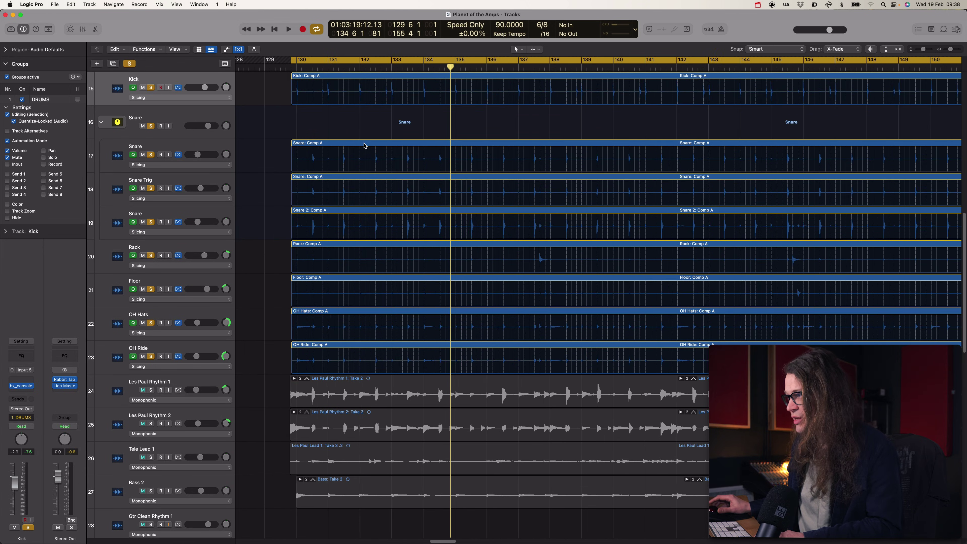
scroll(364, 145, up, 5)
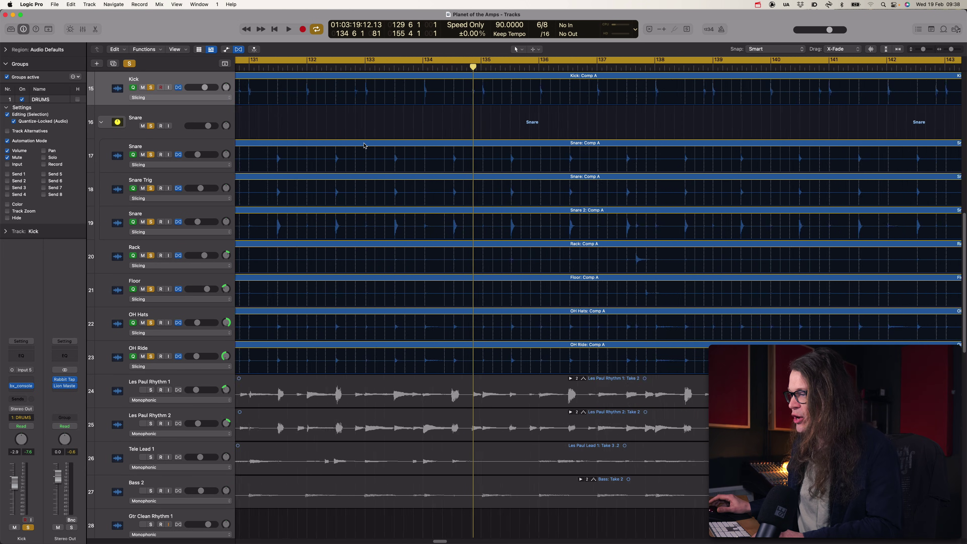
scroll(364, 145, left, 2)
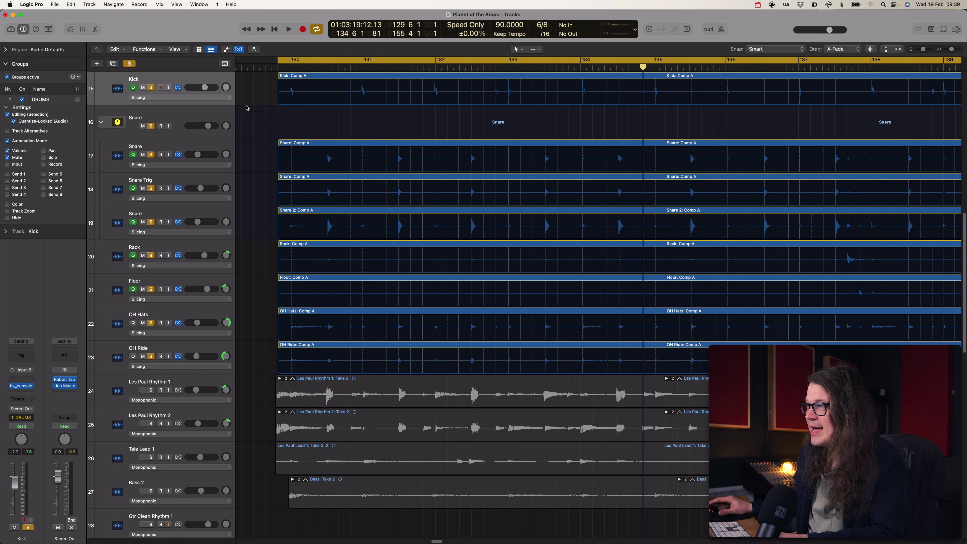
- Select the grouped drum regions and quantize them to 1/8 Note
click(300, 77)
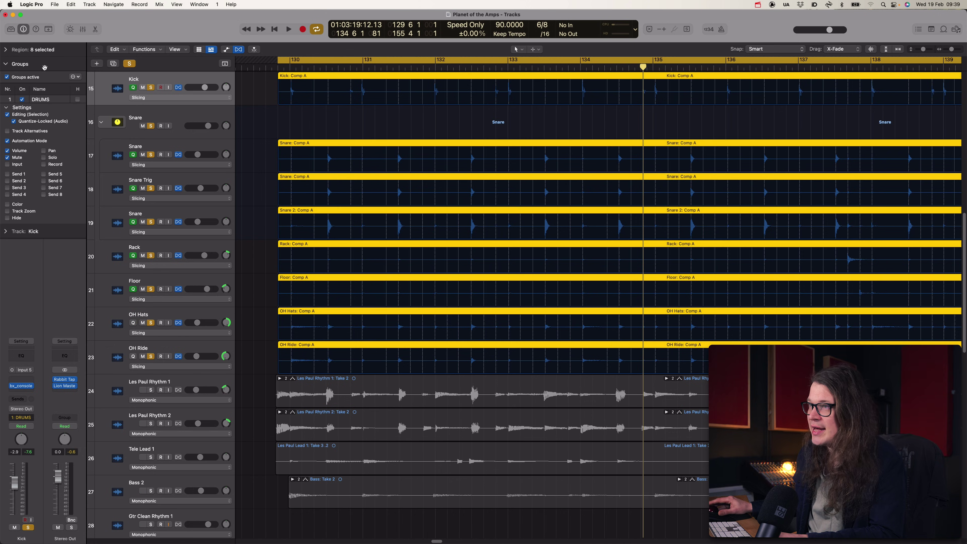
click(5, 49)
click(50, 76)
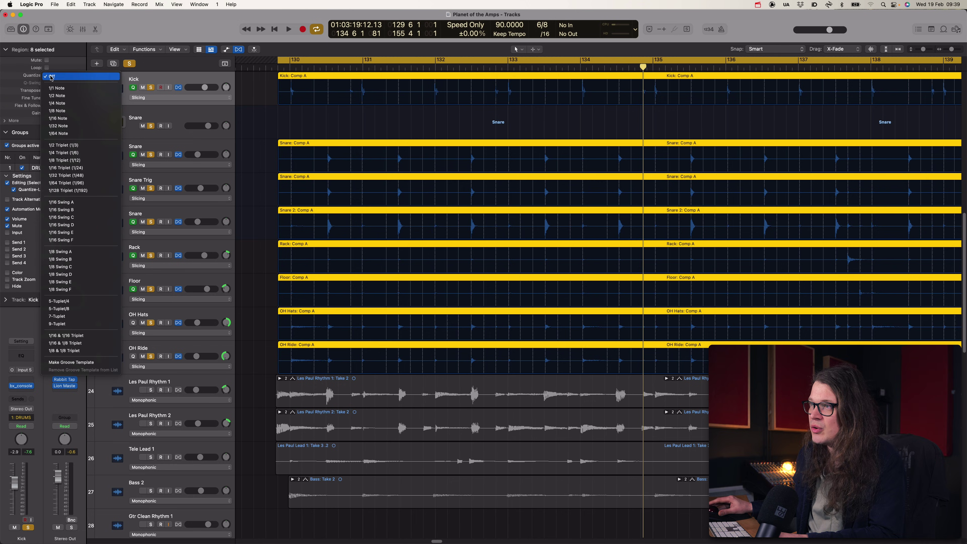
click(67, 111)
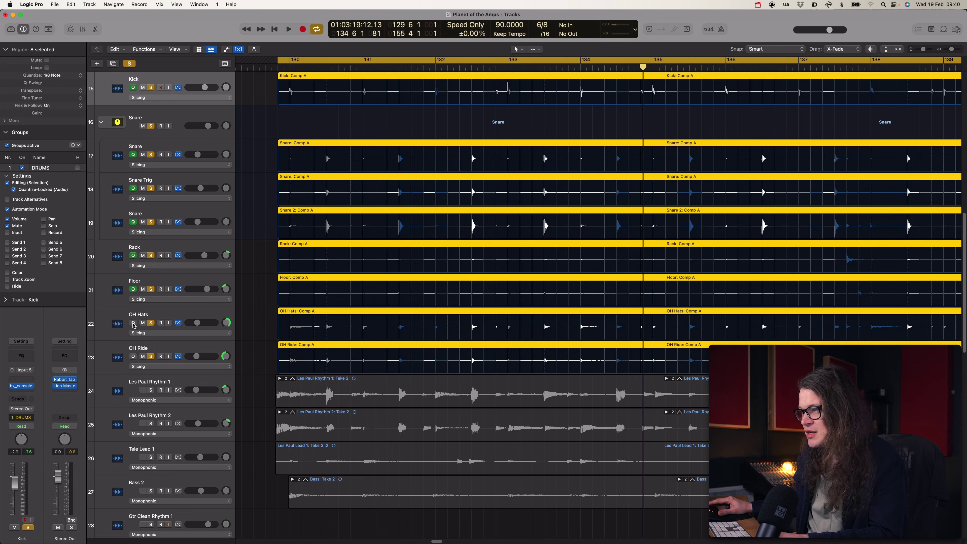
- Enable the OH Hats and OH Ride tracks as quantize references, switching them off and on to compare
click(133, 357)
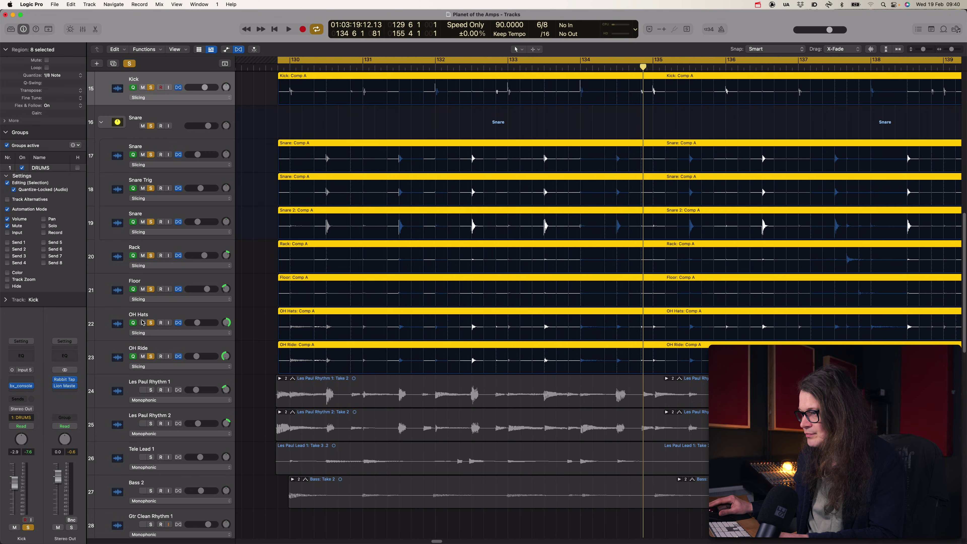
click(133, 357)
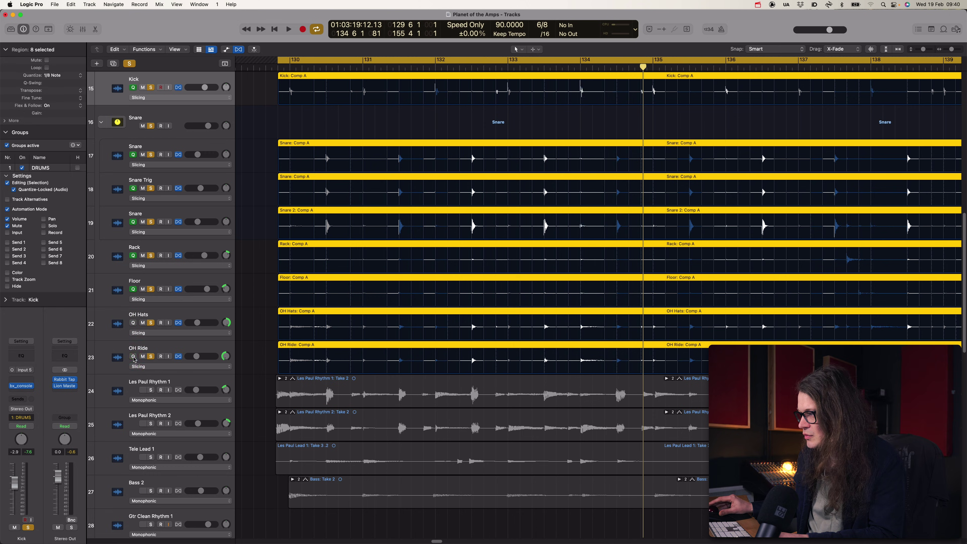
click(134, 356)
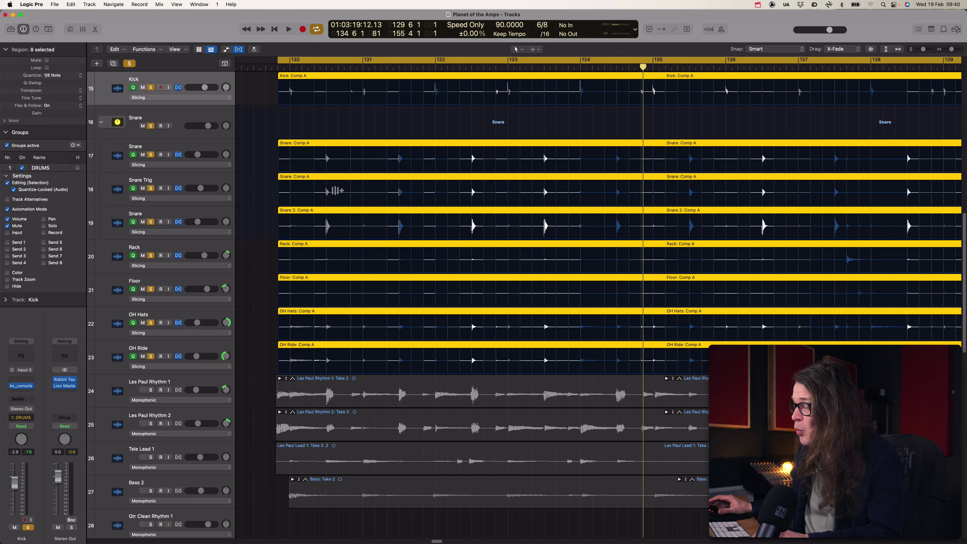
- Deactivate the track groups and deselect the drum regions for individual flex editing near bar 130
key(super+Right)
scroll(337, 190, left, 2)
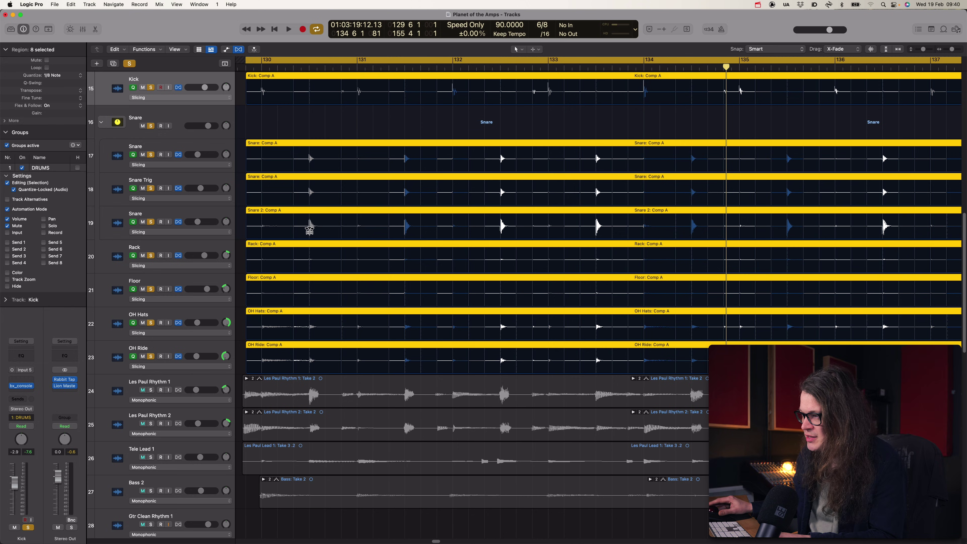
key(shift+g)
click(304, 130)
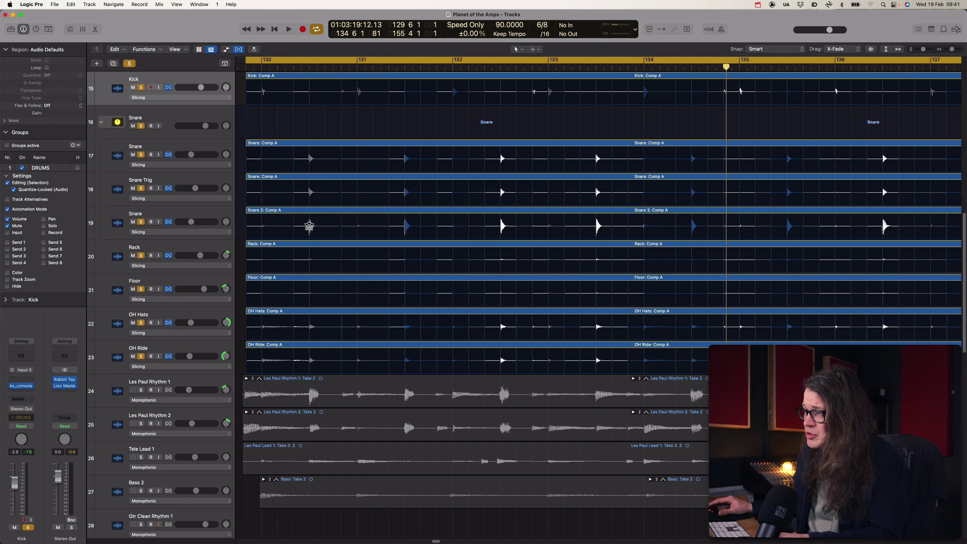
- Try moving the lower Snare track's hit after bar 130 on its own, undo it, and try again with the track groups active
drag(310, 229, 323, 229)
key(super+z)
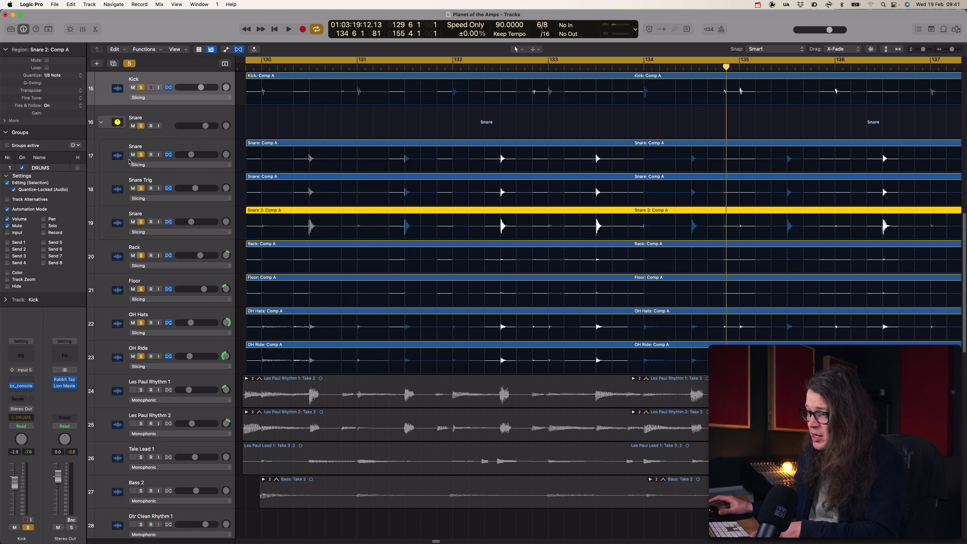
key(g)
click(330, 128)
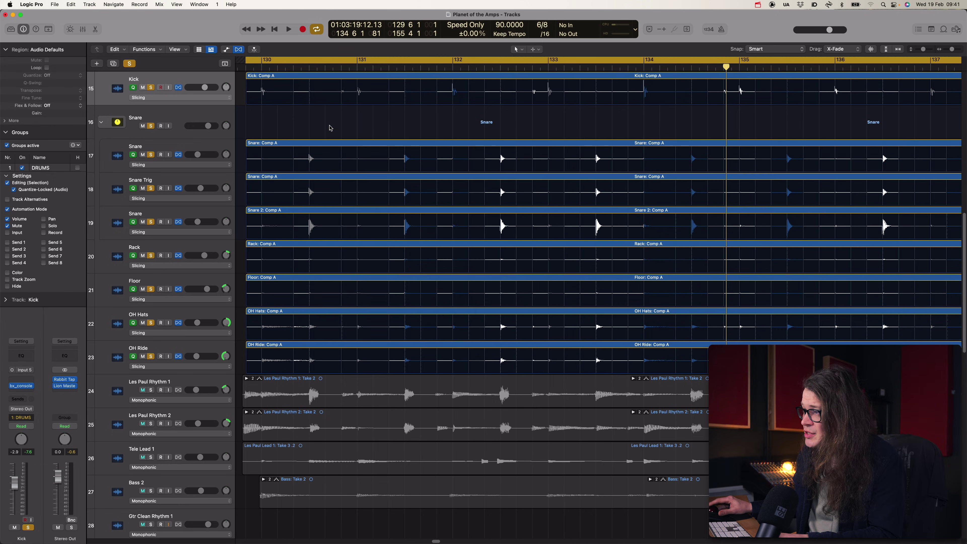
drag(309, 232, 319, 232)
click(334, 128)
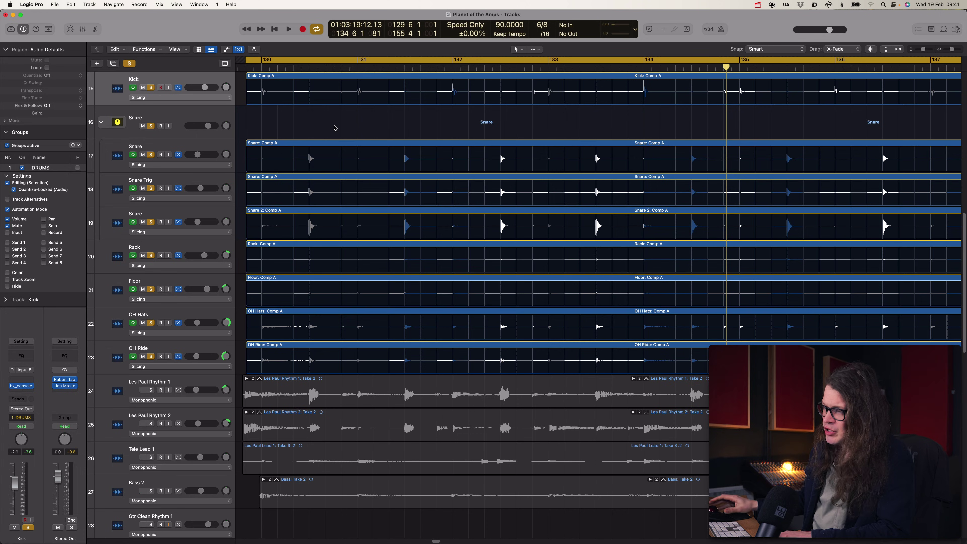
- Show the mixer, deactivate the groups, and select the Kick, Rack, Floor, Les Paul Rhythm 2, Gtr Clean Rhythm 1 and Les Paul Lead 1 channel strips
key(x)
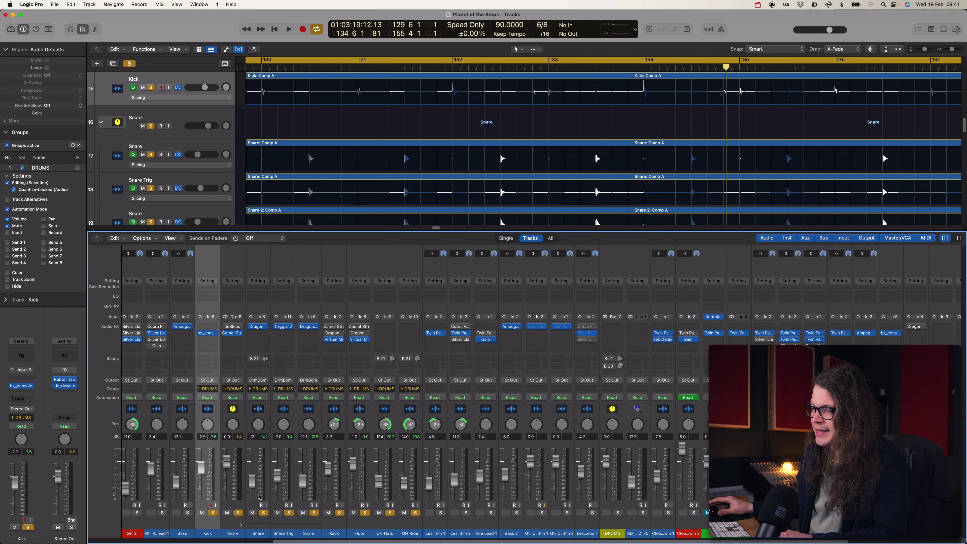
key(g)
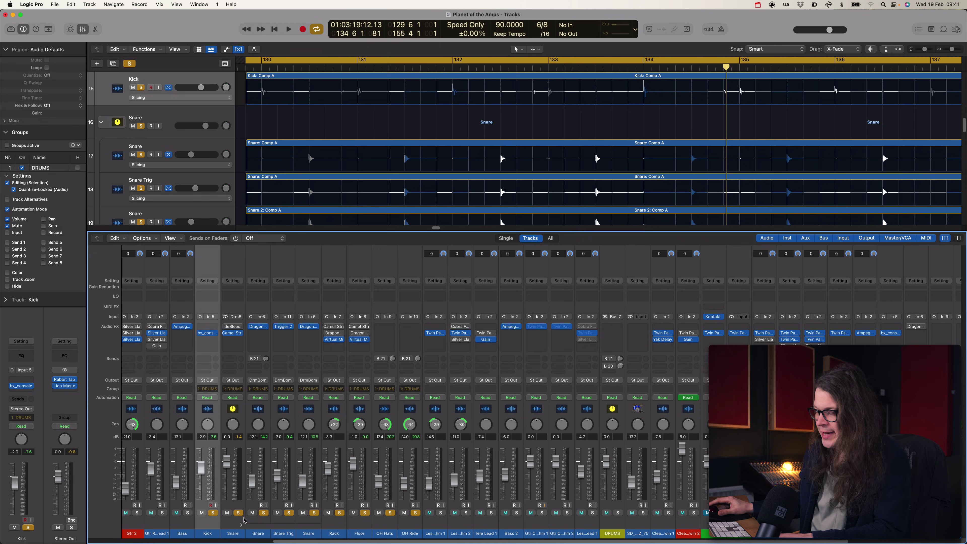
super+click(341, 534)
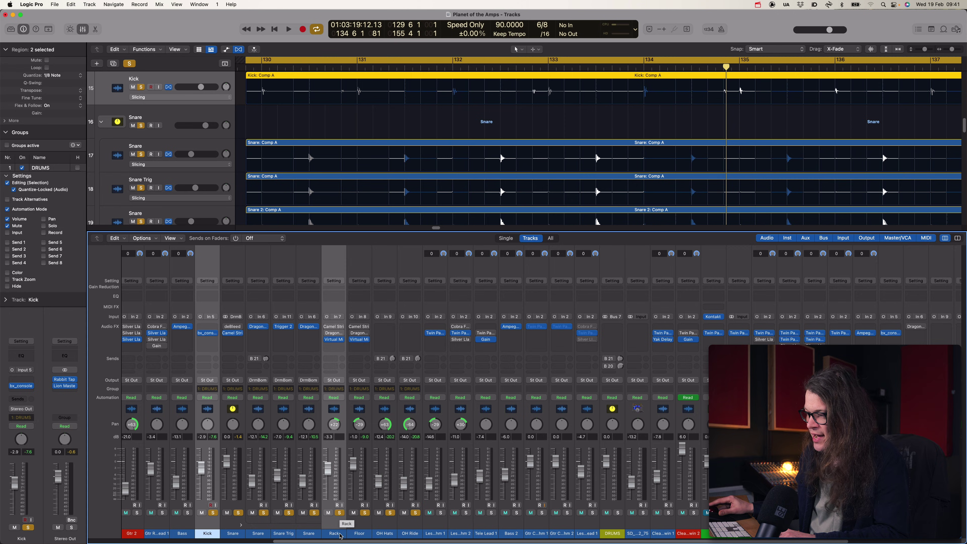
super+click(360, 533)
super+click(459, 535)
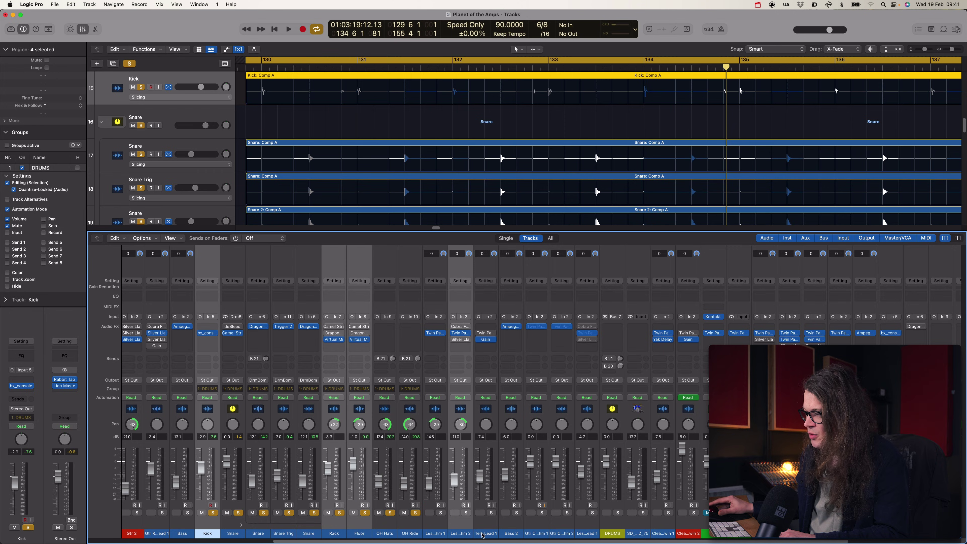
super+click(534, 534)
super+click(596, 535)
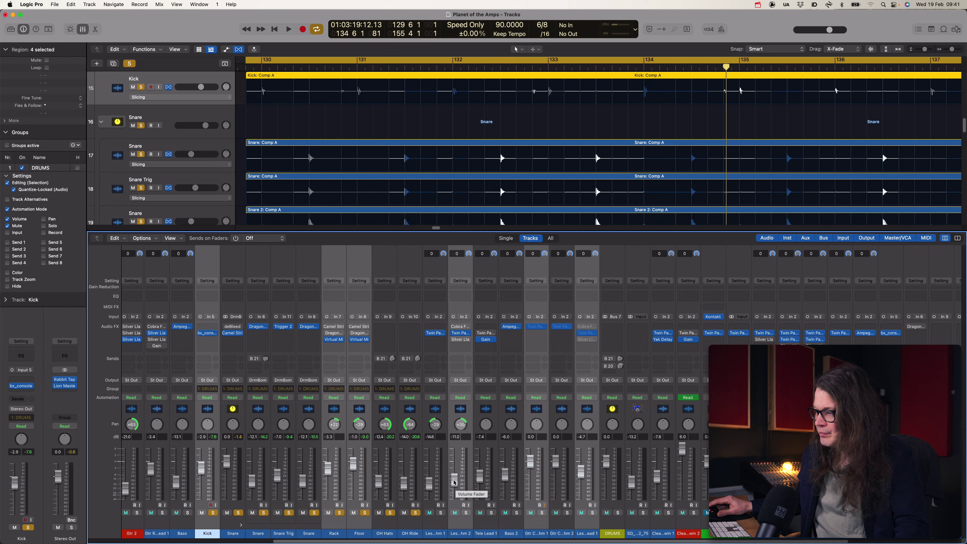
- Adjust the selected channel strips' faders and pans together, close the mixer, and deselect the regions
drag(352, 464, 353, 469)
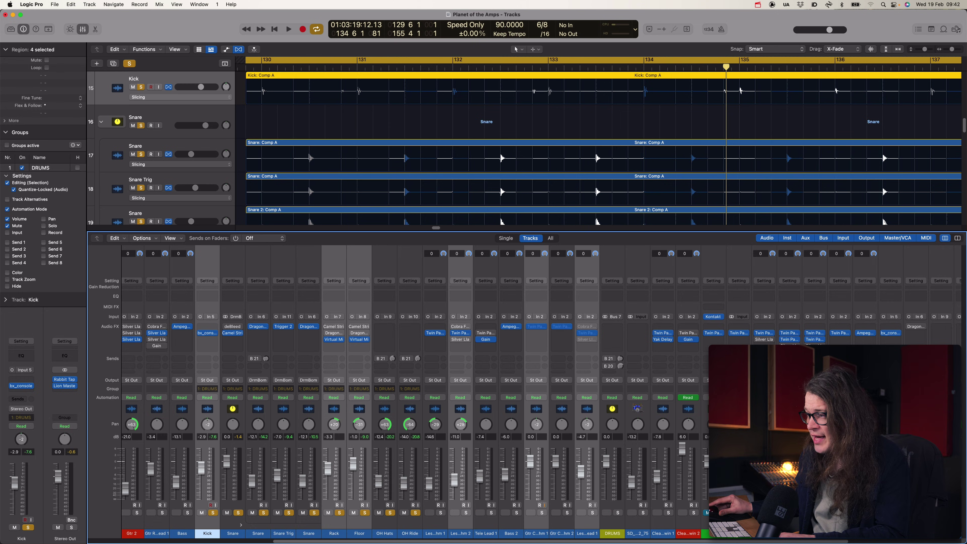
key(x)
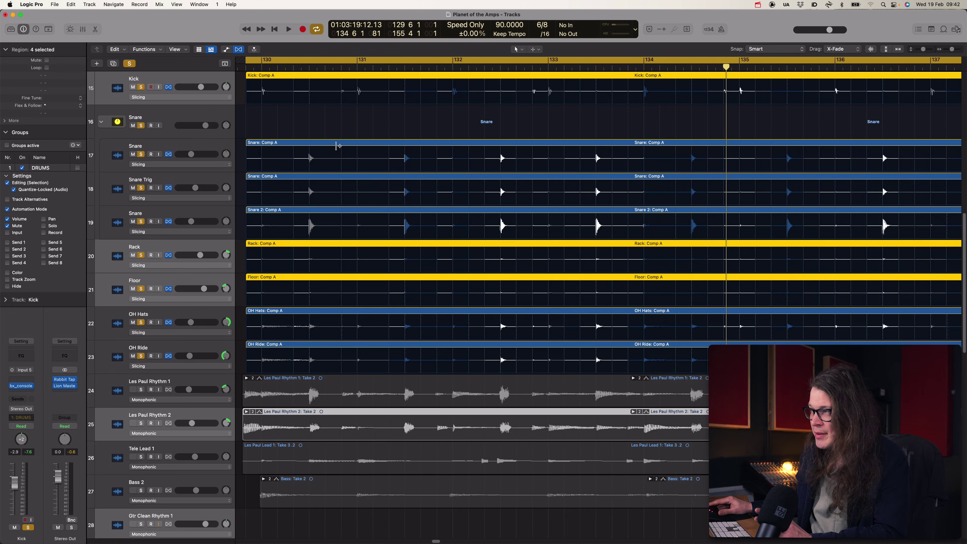
click(325, 127)
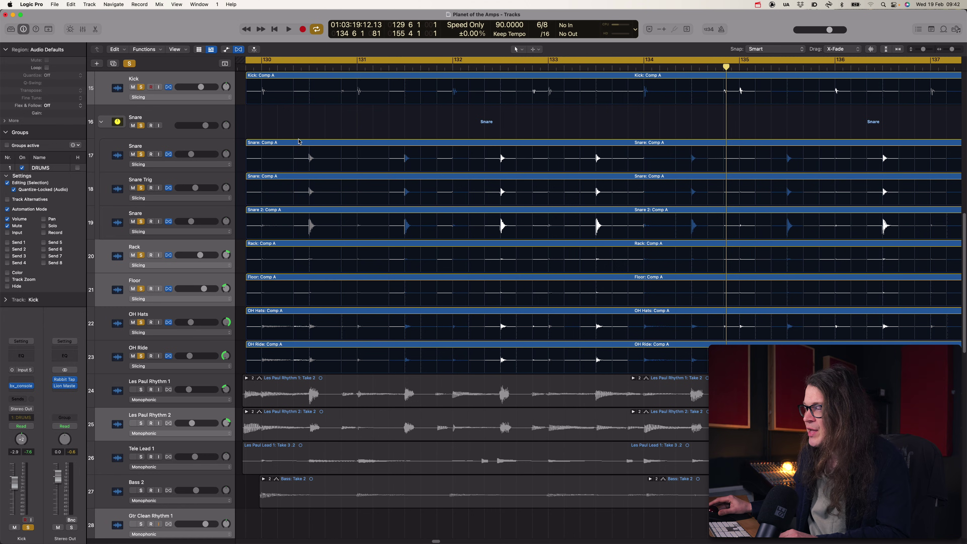
- Select all the drum regions, try moving the snare hit after bar 130 across them with the groups off, and undo it
drag(239, 87, 274, 358)
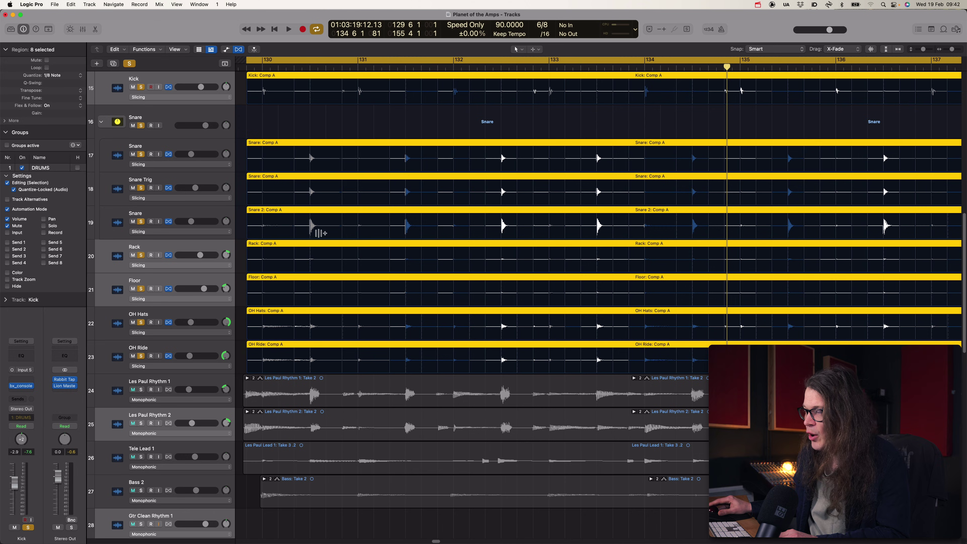
drag(310, 228, 318, 229)
key(space)
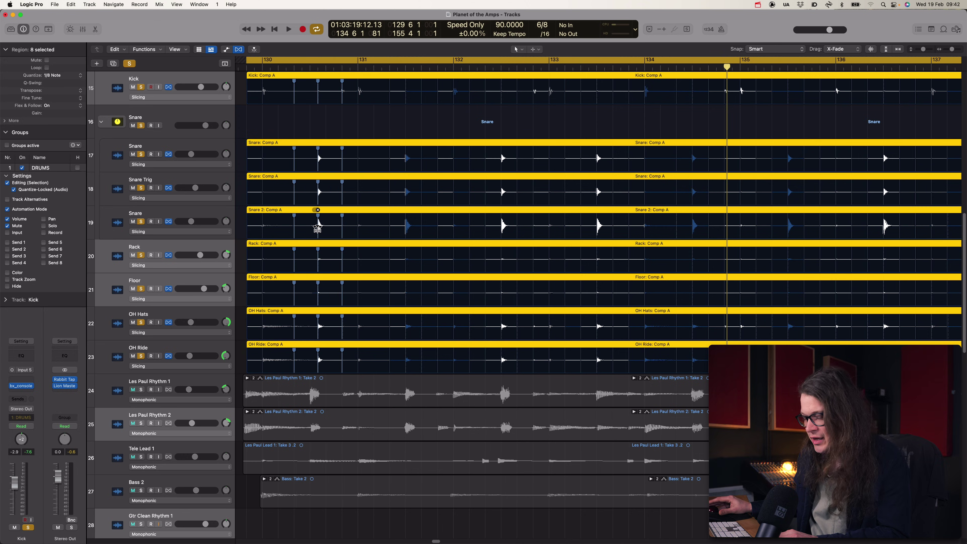
key(super+z)
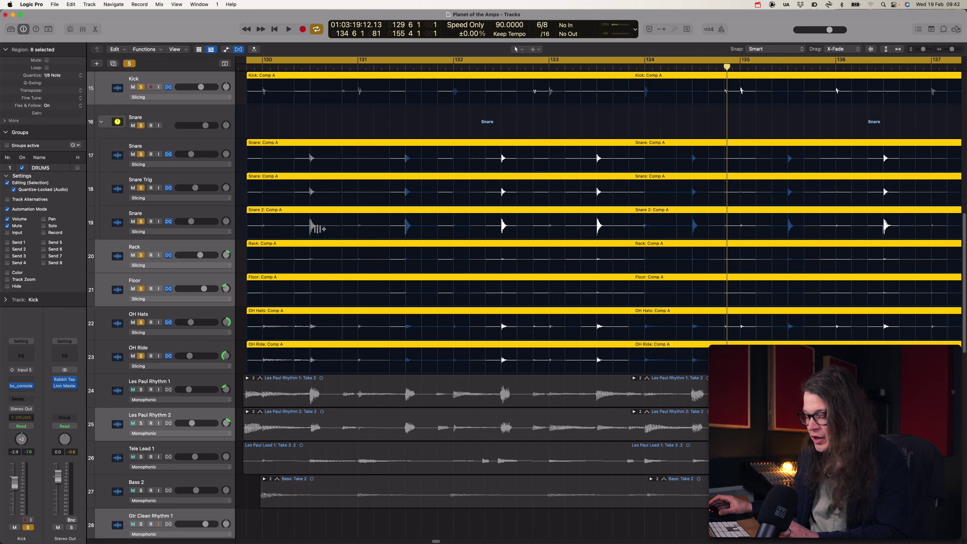
click(329, 130)
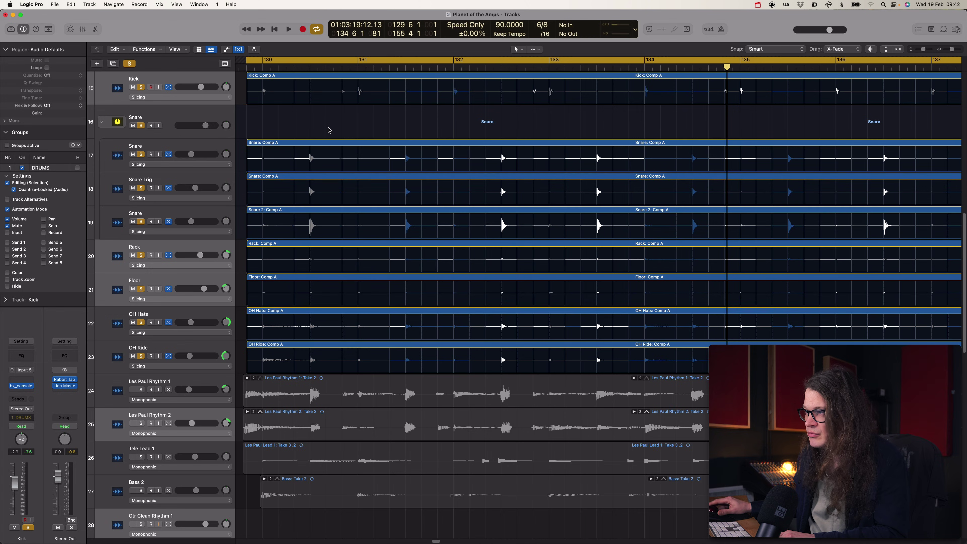
- Try moving the upper Snare track's hit on its own, undo it, and select all the drum regions again before clearing the selection
drag(309, 167, 317, 166)
key(super+z)
click(310, 190)
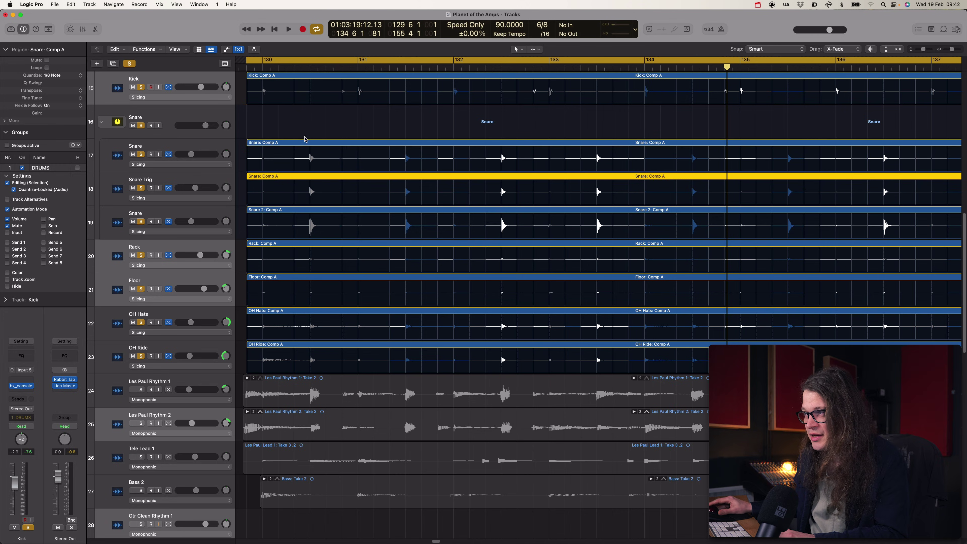
drag(244, 96, 270, 358)
click(326, 112)
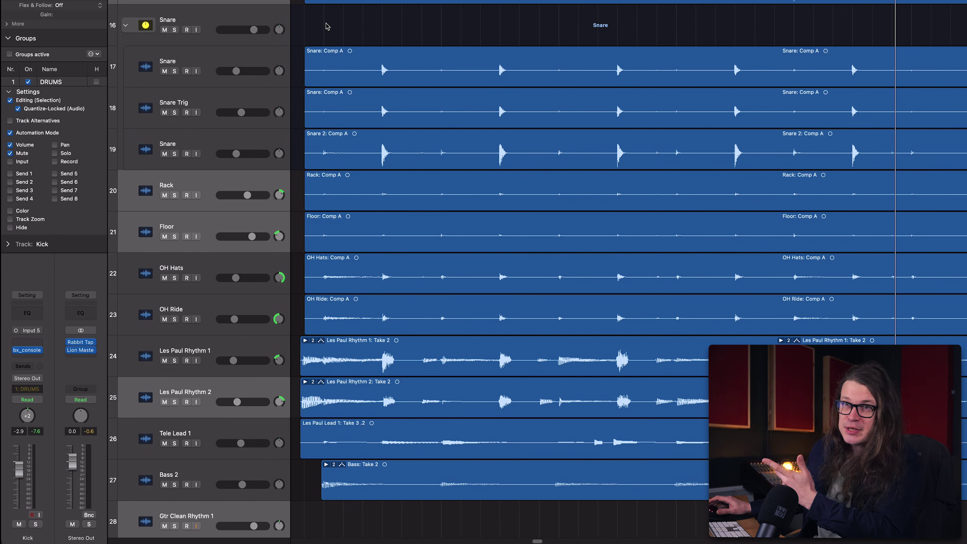
- Show the mixer, select the channel strips from Kick to OH Ride, and add a second send to Bus 16 on all of them
key(x)
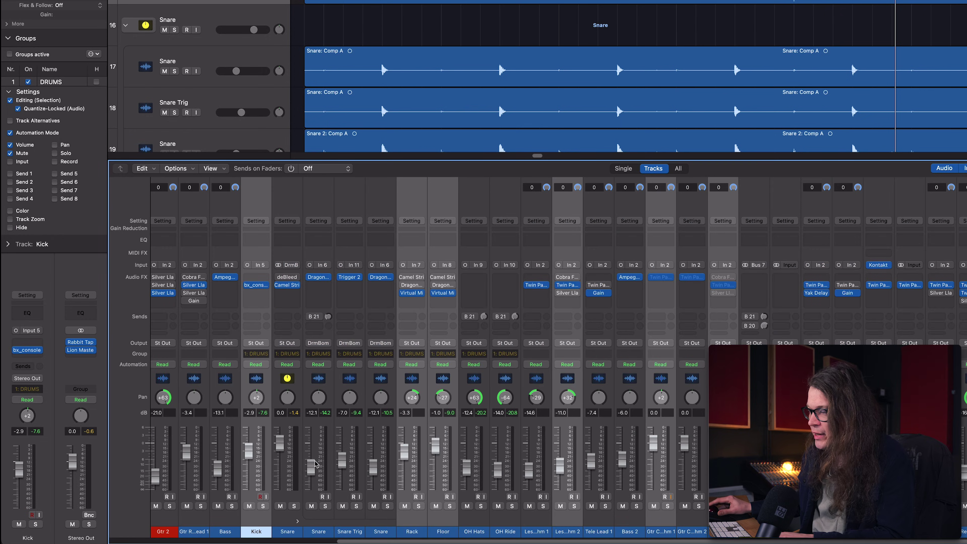
click(510, 532)
shift+click(267, 529)
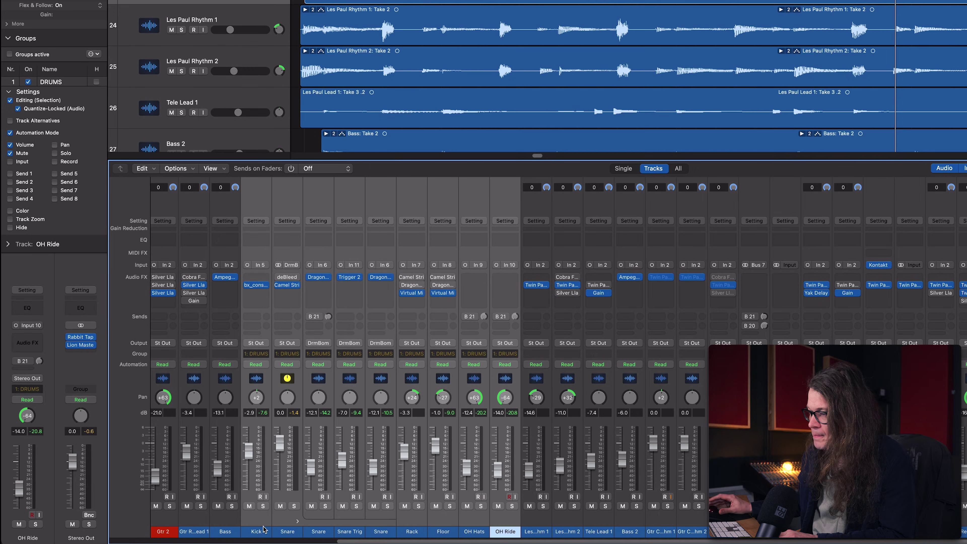
click(258, 327)
mouse_move(266, 340)
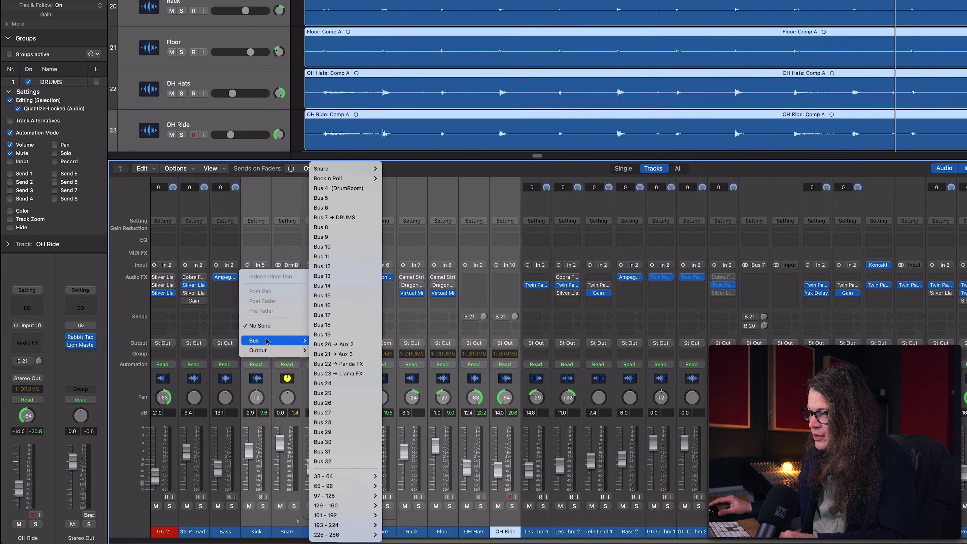
click(339, 305)
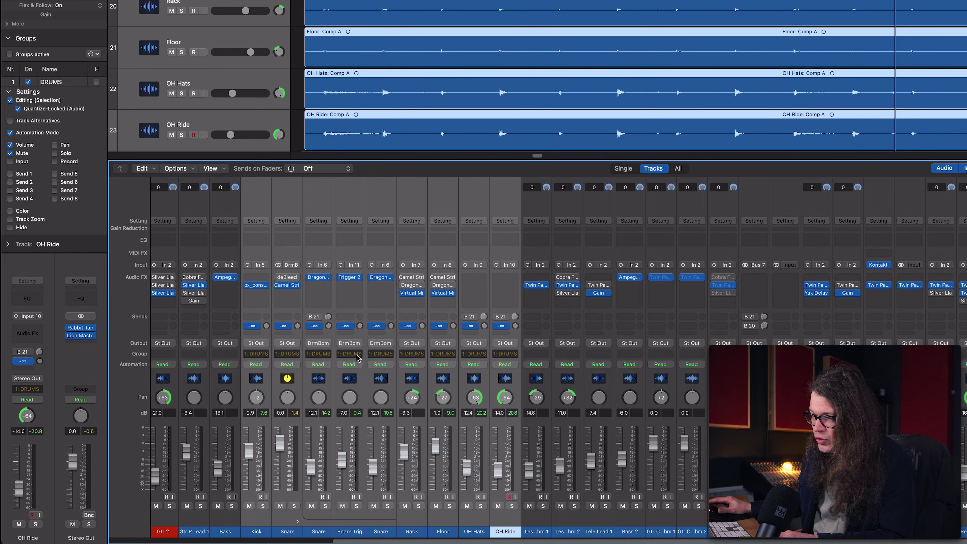
- Link Send 2 and Solo in the DRUMS group settings, reactivate the groups, and test soloing from the Kick channel
click(261, 533)
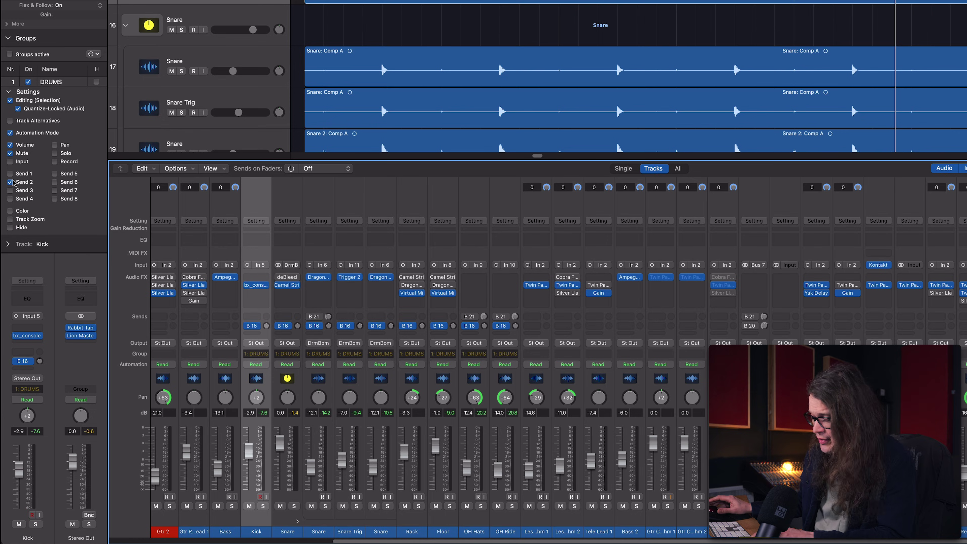
key(shift+g)
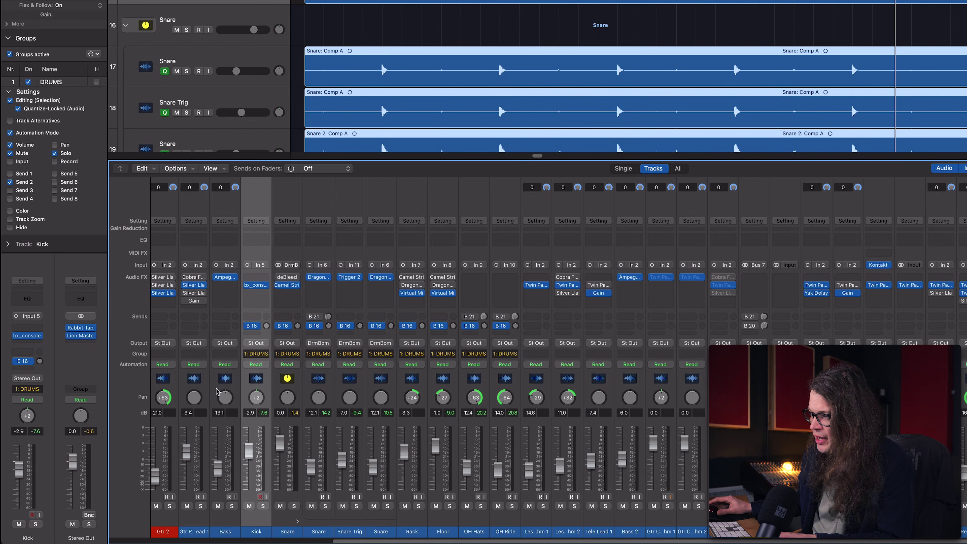
click(264, 508)
click(265, 509)
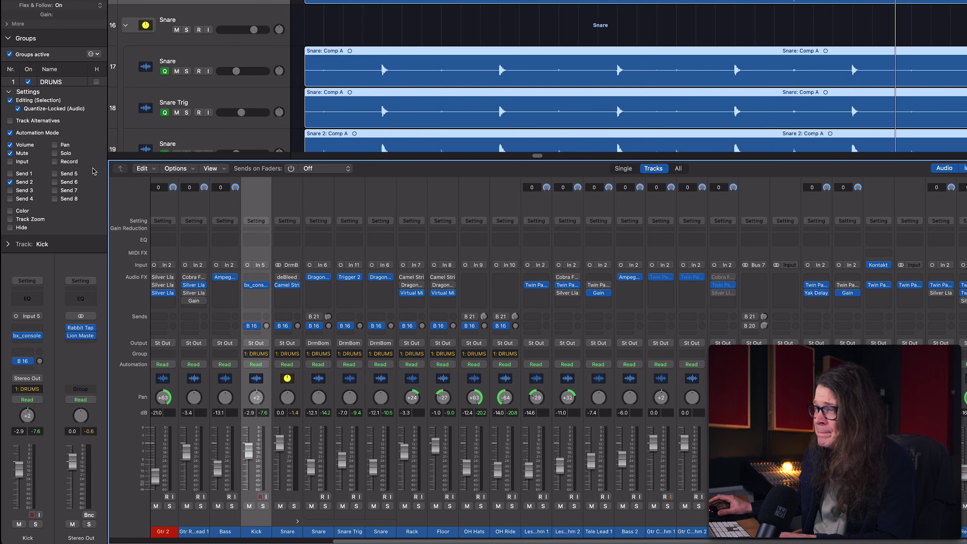
- Unlink Mute and Send 2 in the DRUMS group and make the group's settings the default
click(98, 56)
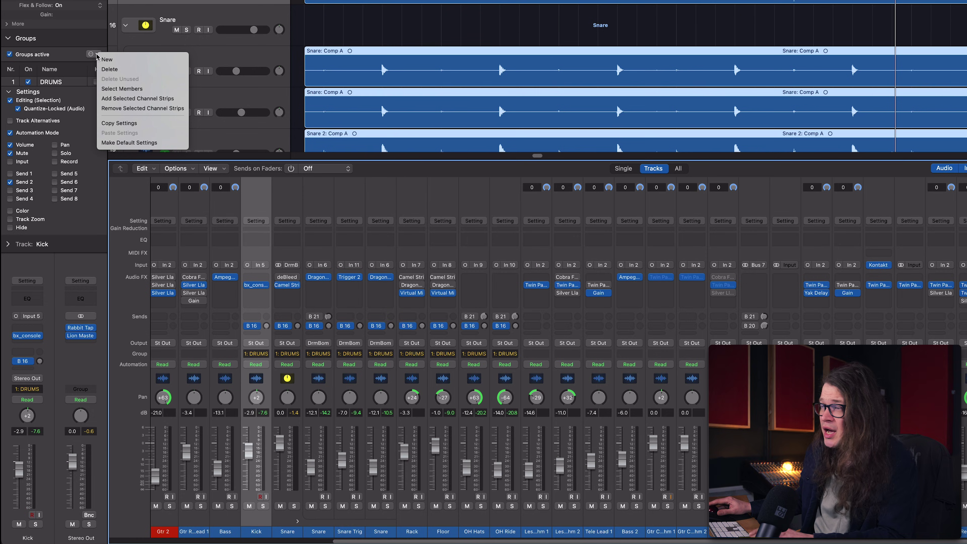
click(83, 140)
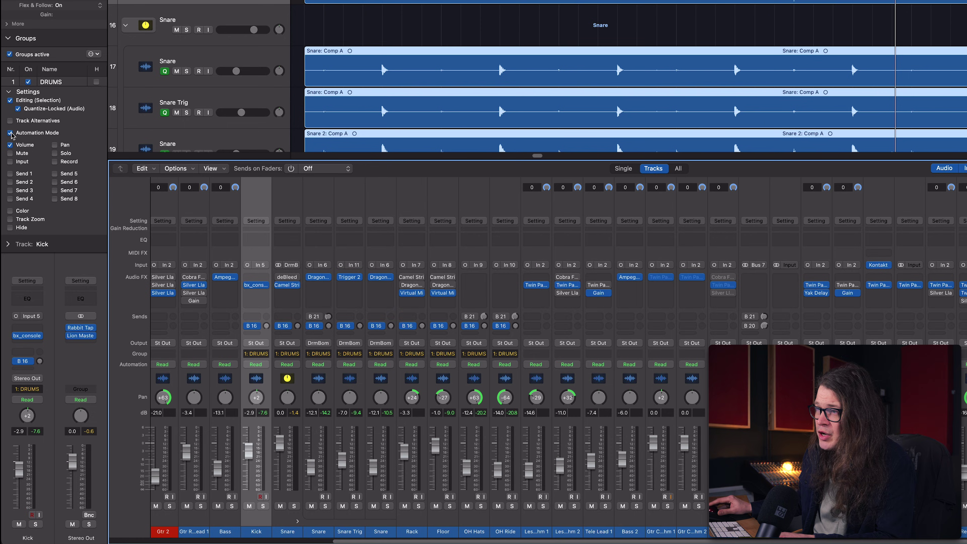
click(94, 54)
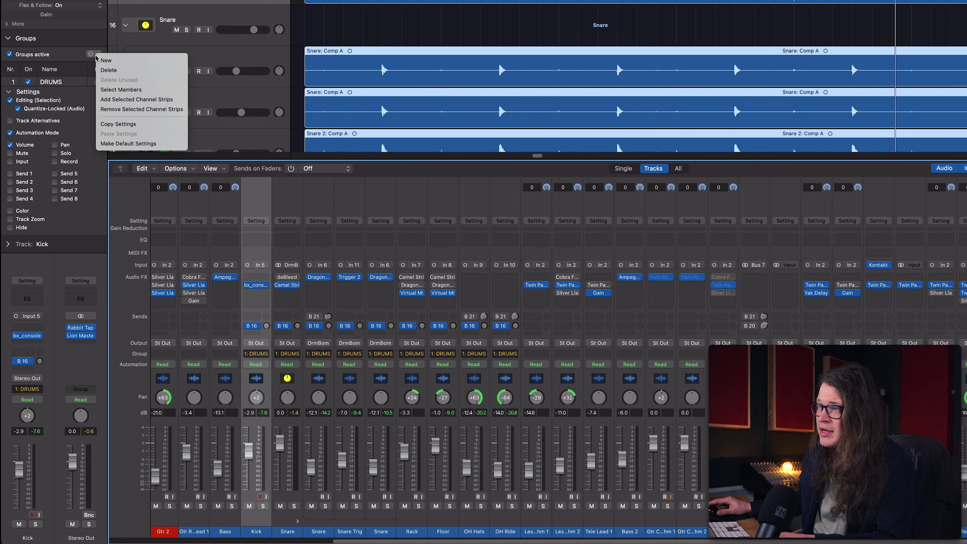
click(123, 144)
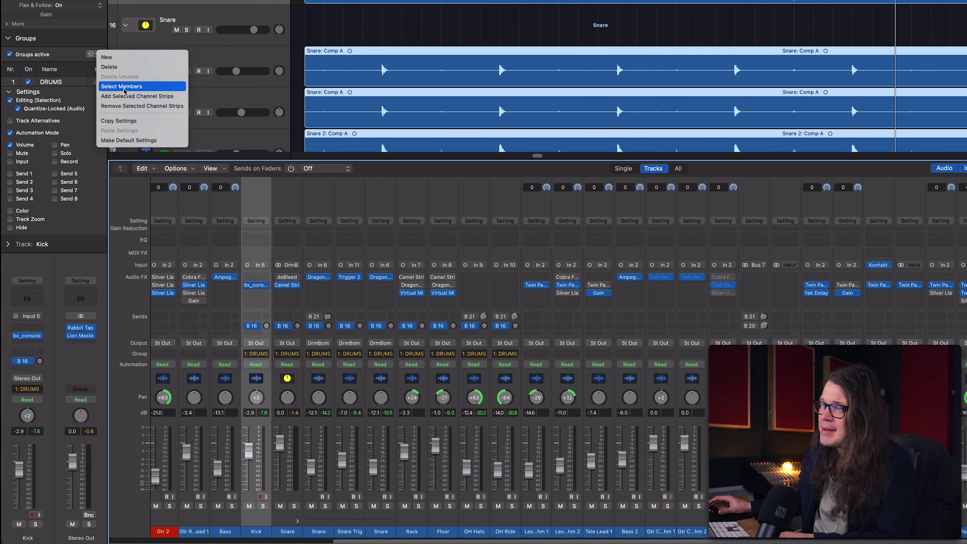
- Select all member channel strips of the DRUMS group
click(61, 84)
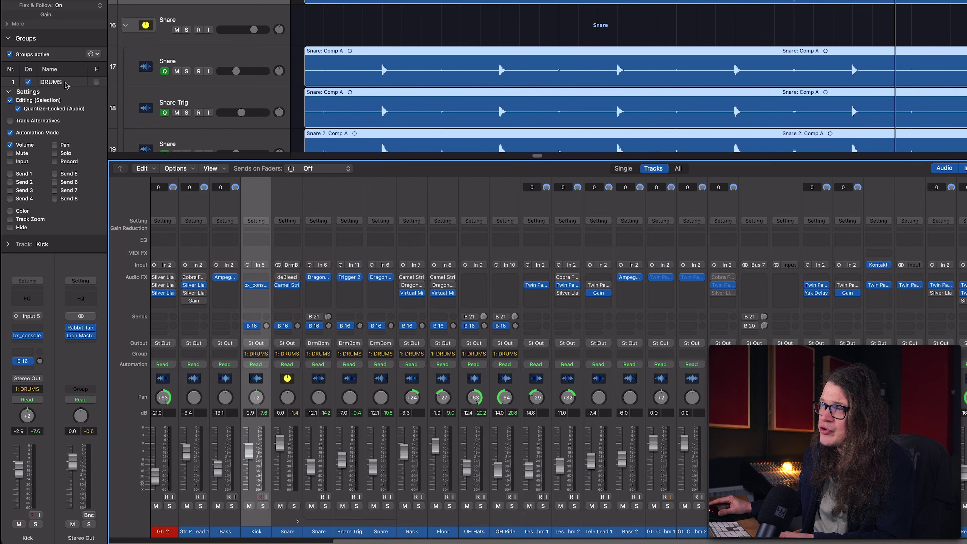
click(100, 55)
click(123, 92)
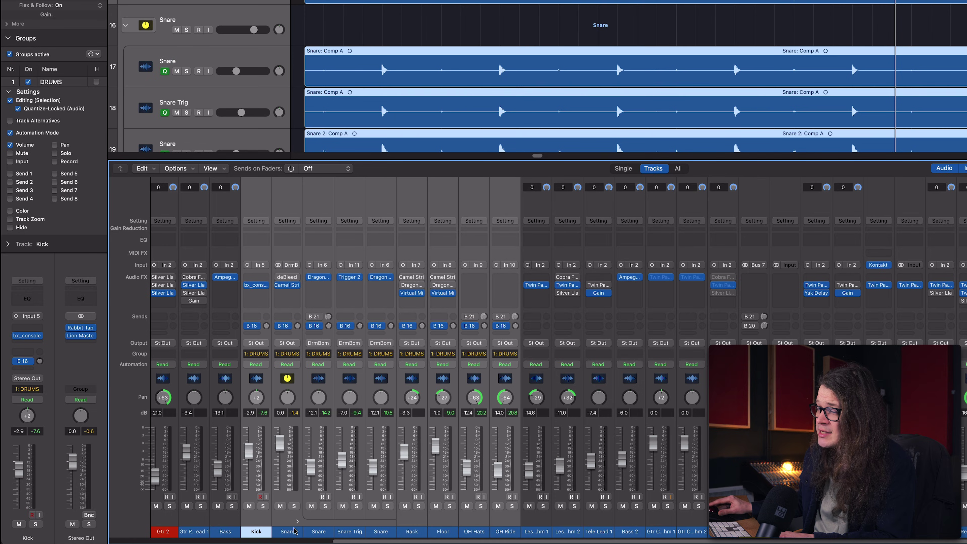
- Select only the Kick channel strip, remove it from the DRUMS group, and add it back to the group
click(261, 529)
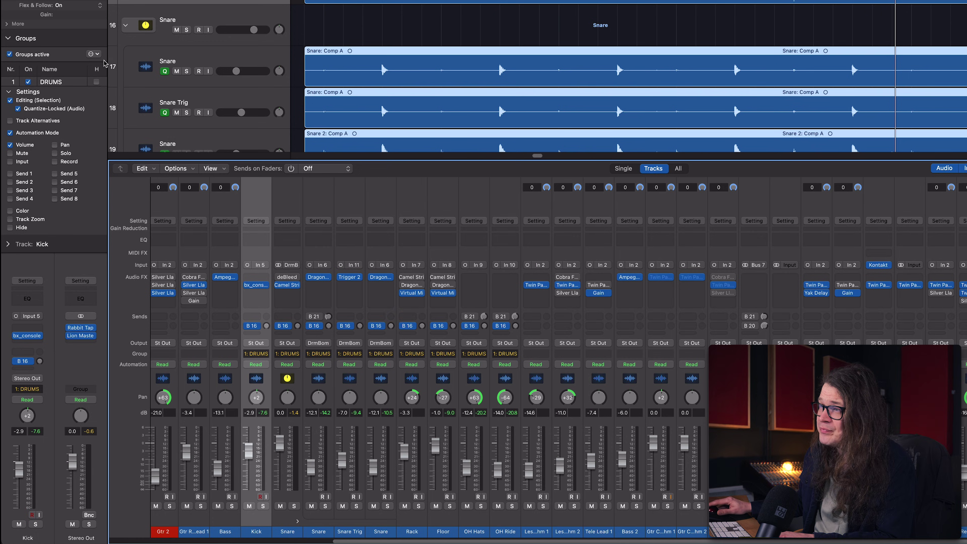
click(94, 54)
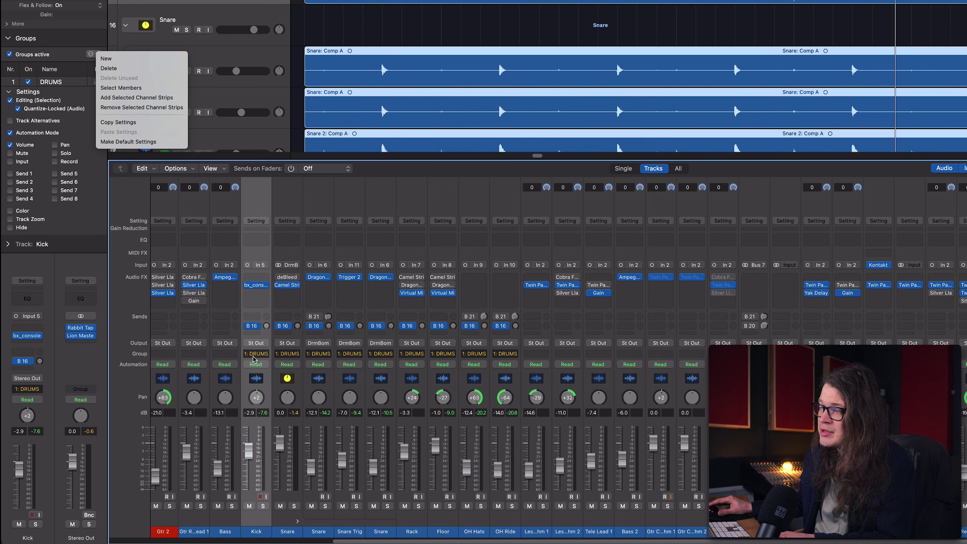
click(155, 108)
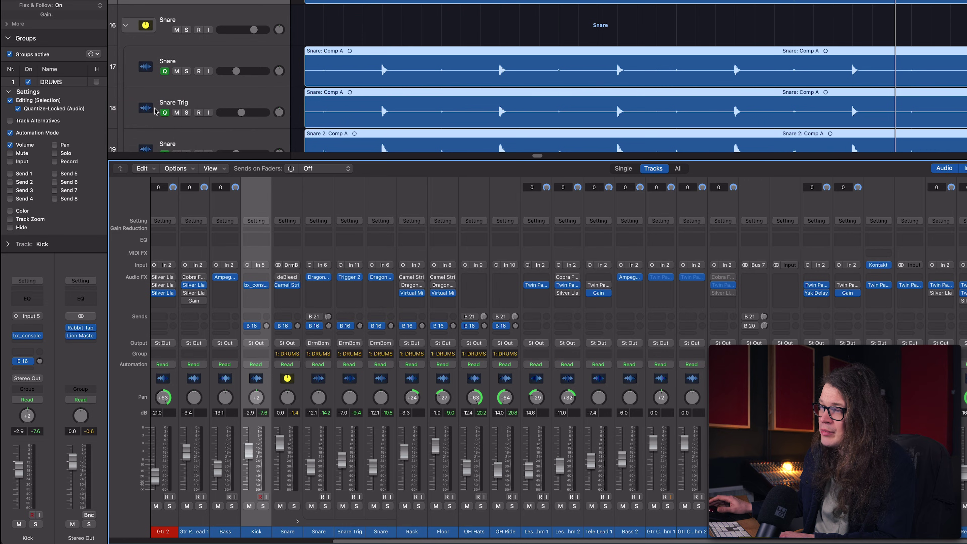
click(97, 57)
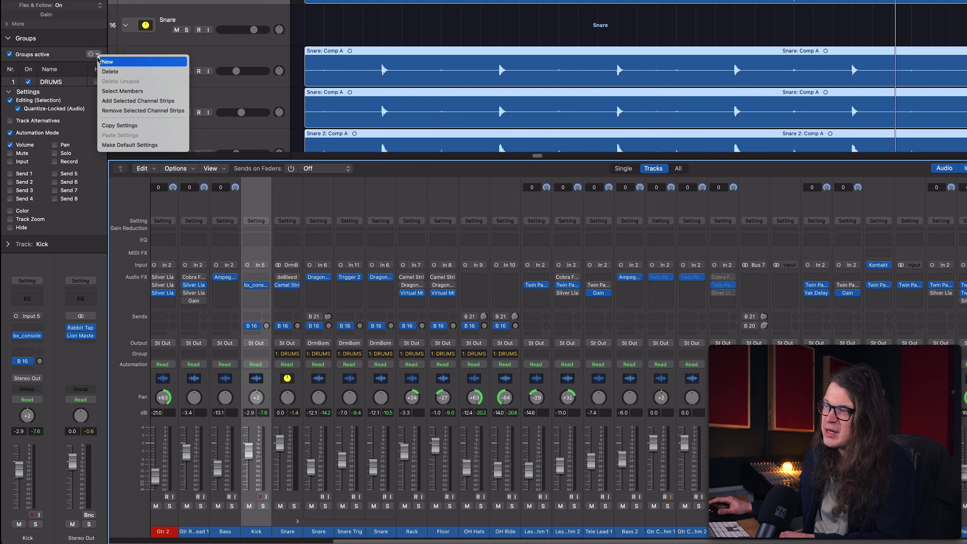
click(125, 101)
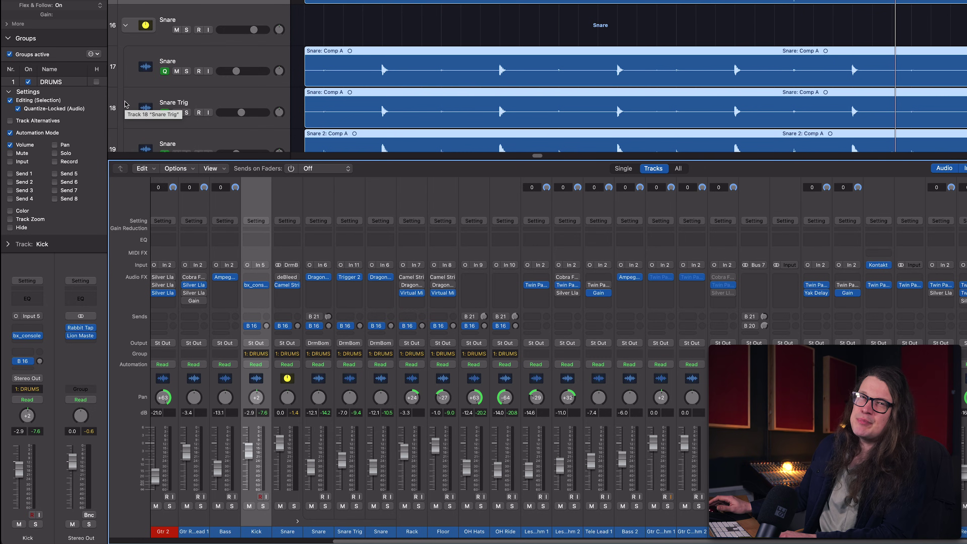
- Take the Kick channel out of its group once more and reassign it to Group 1: DRUMS
click(261, 355)
click(261, 338)
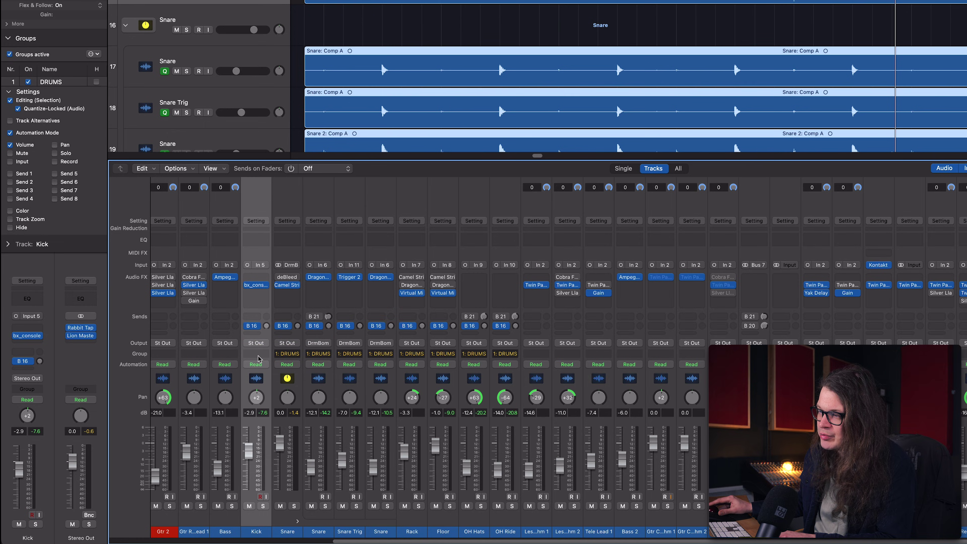
click(259, 355)
click(274, 388)
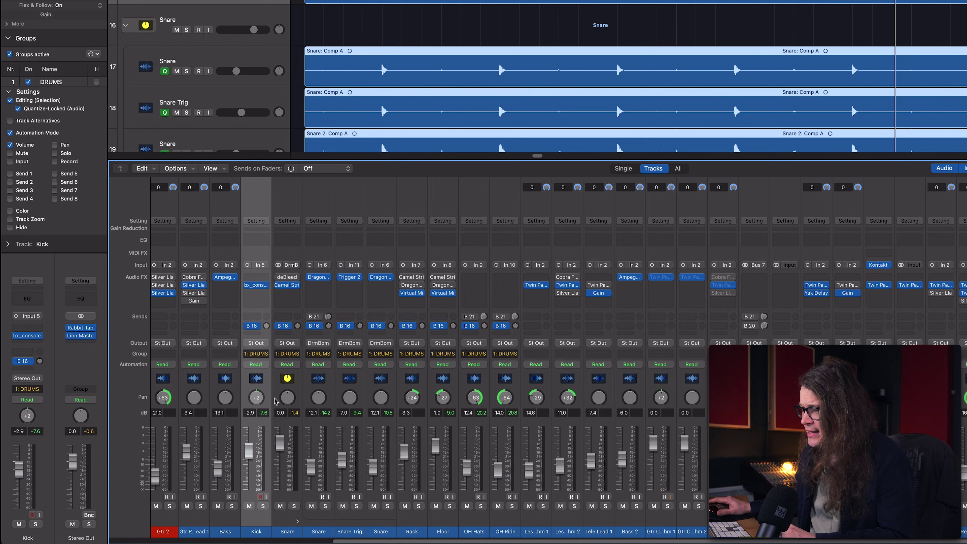
- Select the Snare, Snare Trig and second Snare channel strips inside the Snare summing stack
click(295, 532)
click(326, 532)
click(352, 532)
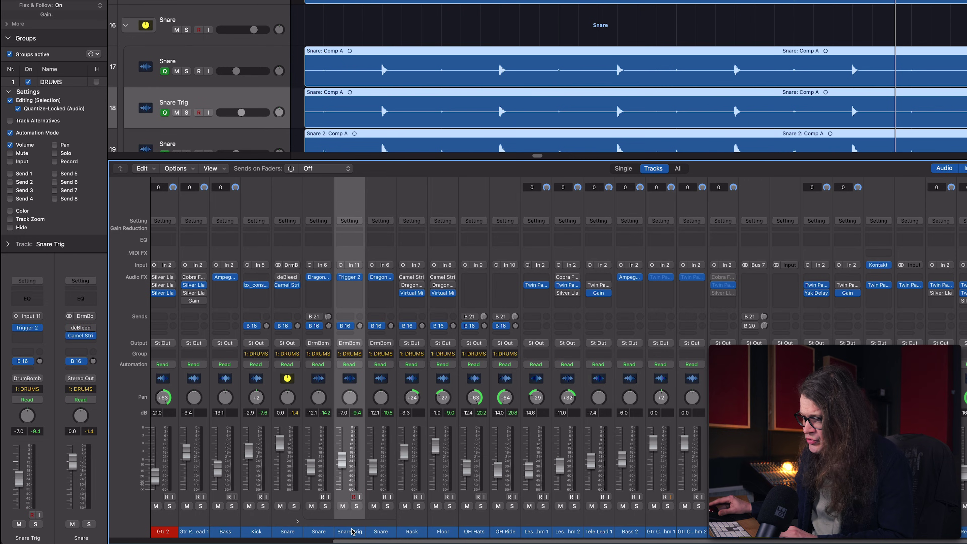
click(381, 531)
click(287, 532)
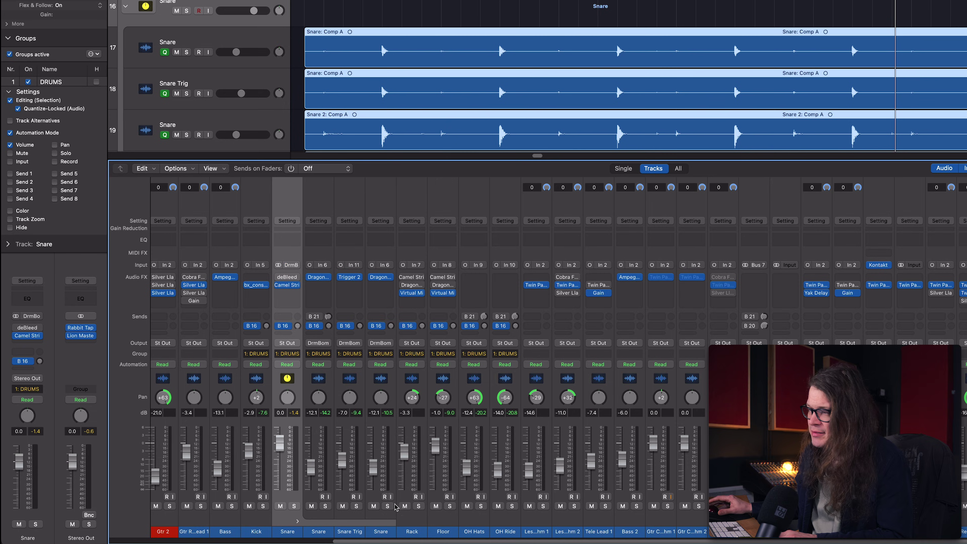
click(320, 437)
shift+click(345, 439)
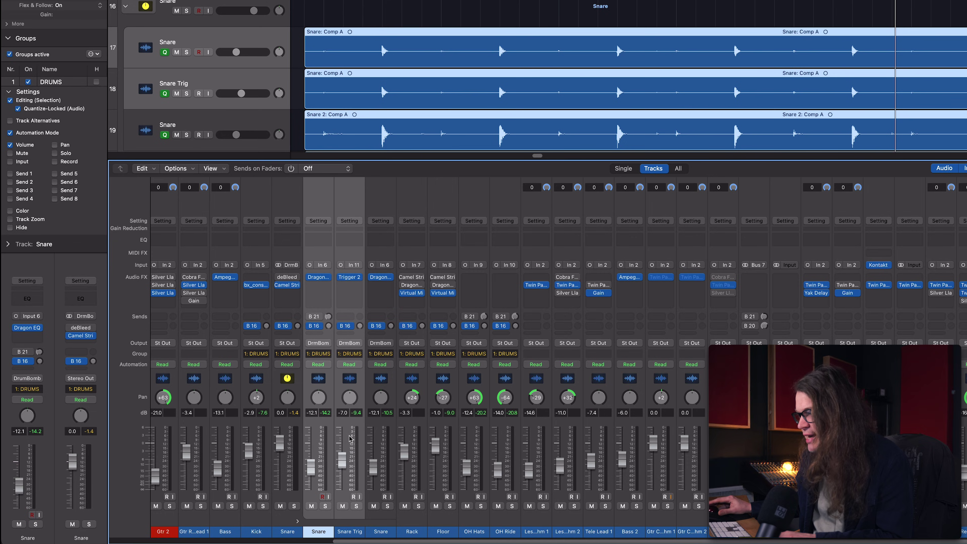
shift+click(381, 441)
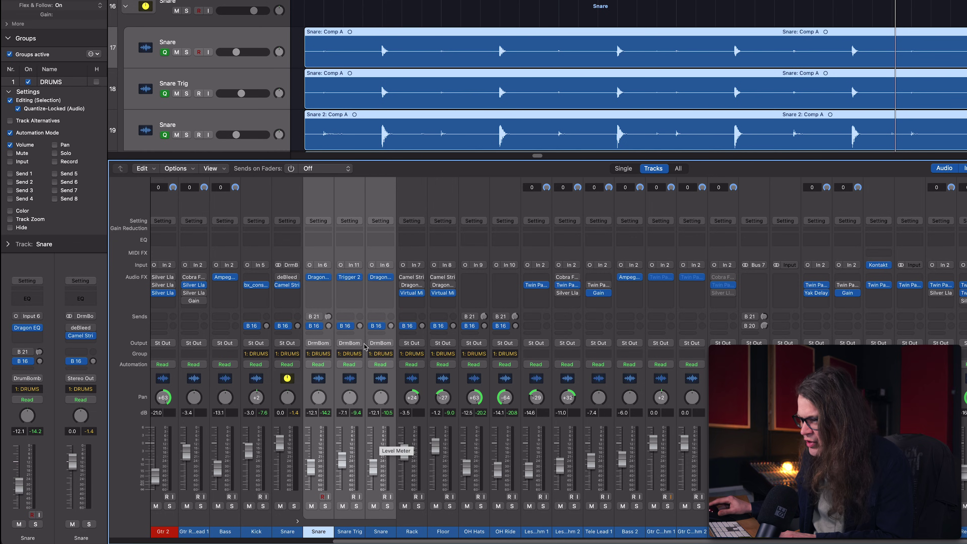
- Assign the three selected snare channels to a new Group 2 as well and name it SNARE
click(355, 355)
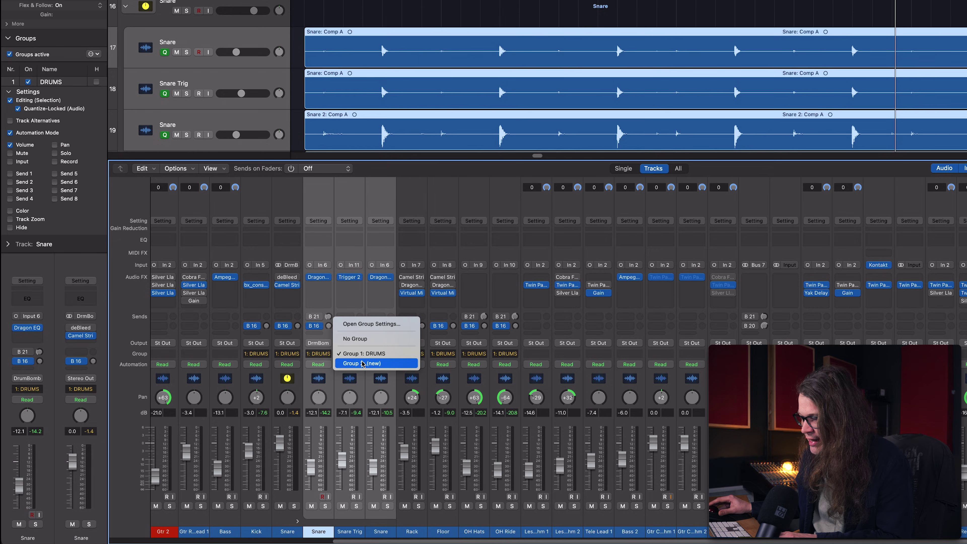
click(363, 363)
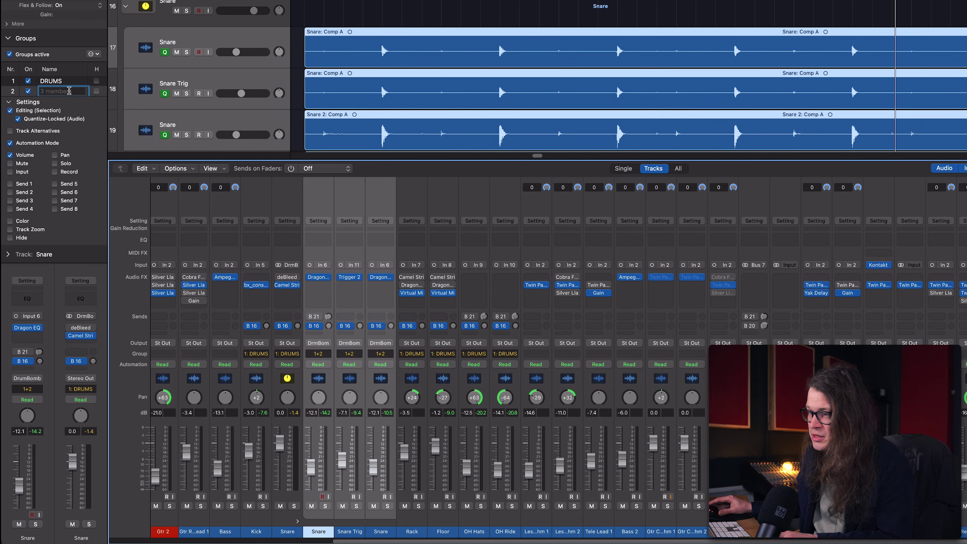
text(SNARE)
key(Return)
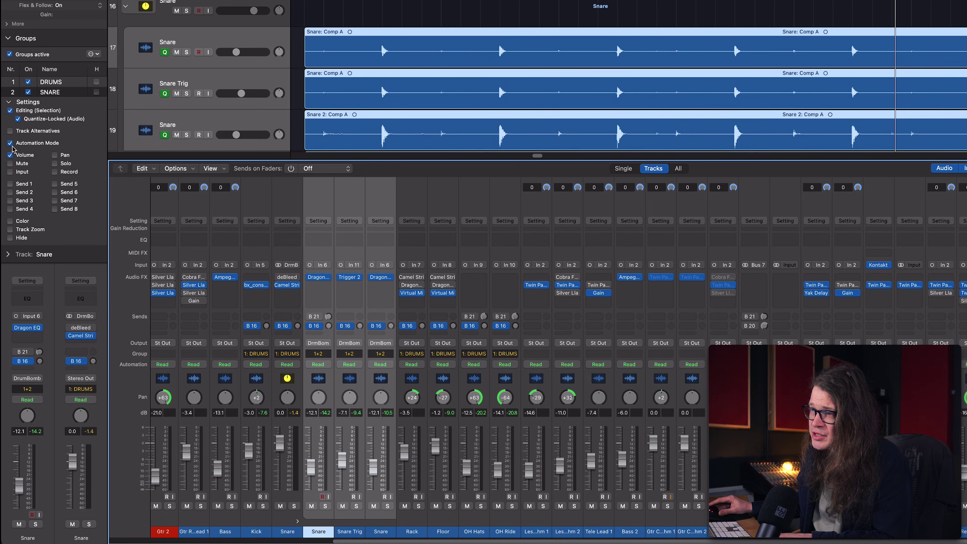
- Unlink Volume in the DRUMS group and test the group behaviour by moving the Kick and Snare faders
click(57, 96)
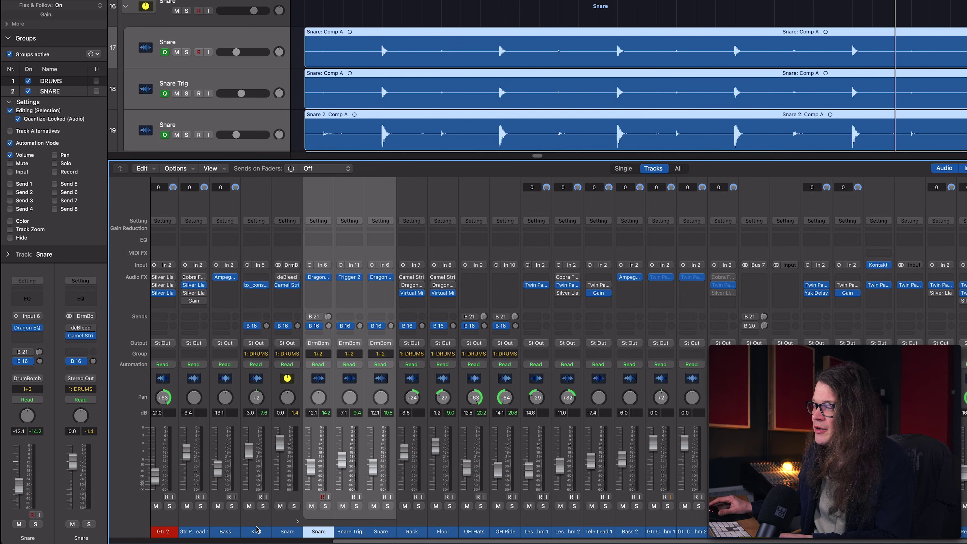
click(260, 527)
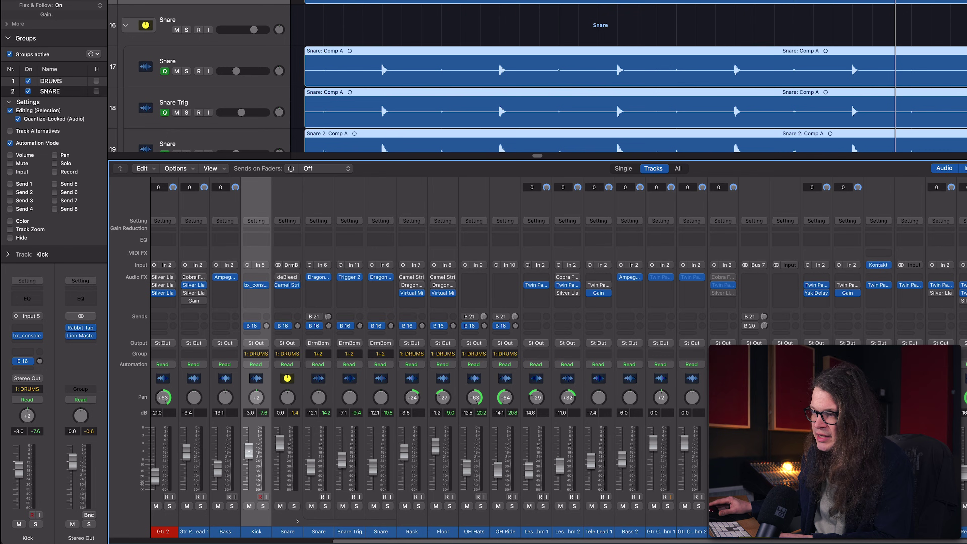
drag(249, 458, 249, 453)
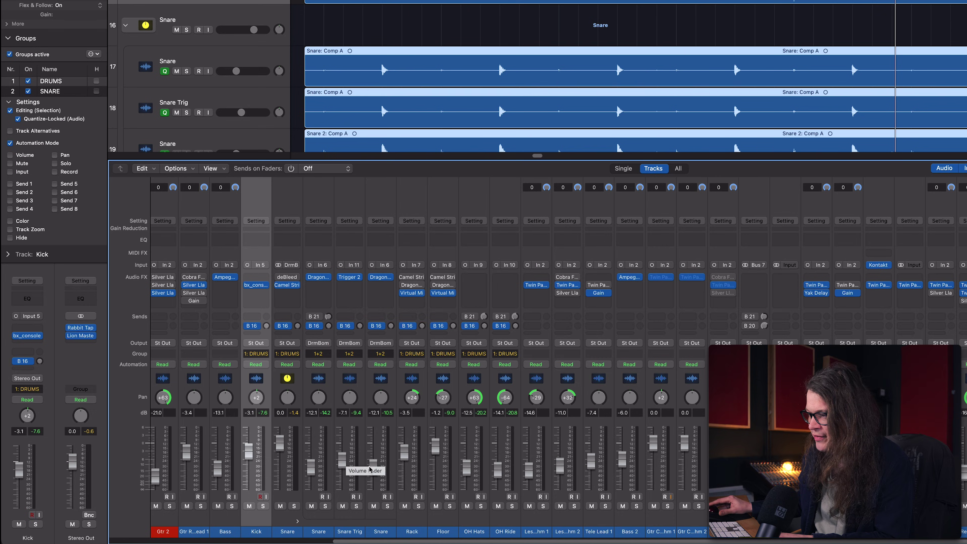
mouse_move(318, 469)
mouse_down()
mouse_move(318, 457)
mouse_move(319, 473)
mouse_up()
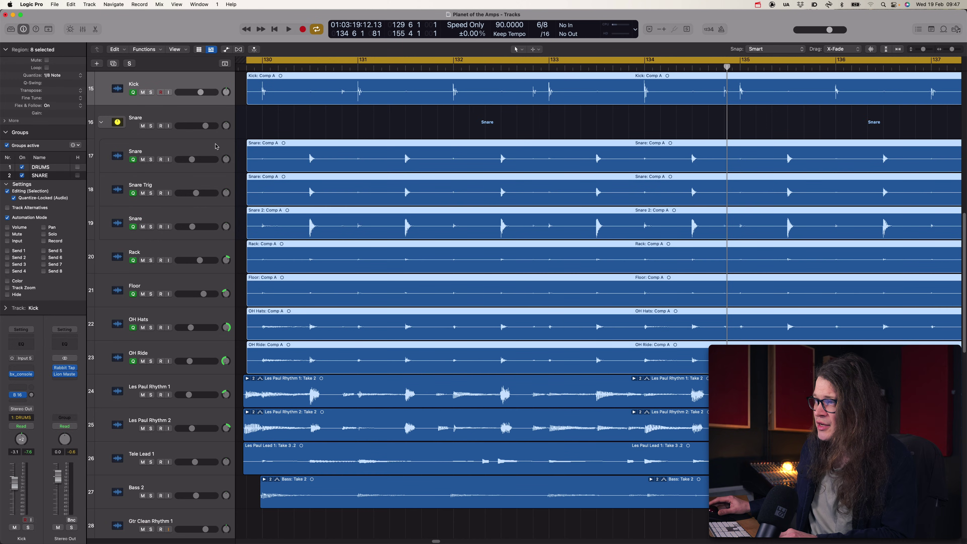
- Select the tracks from Kick through OH Ride and hide them in the Tracks area
scroll(214, 152, down, 5)
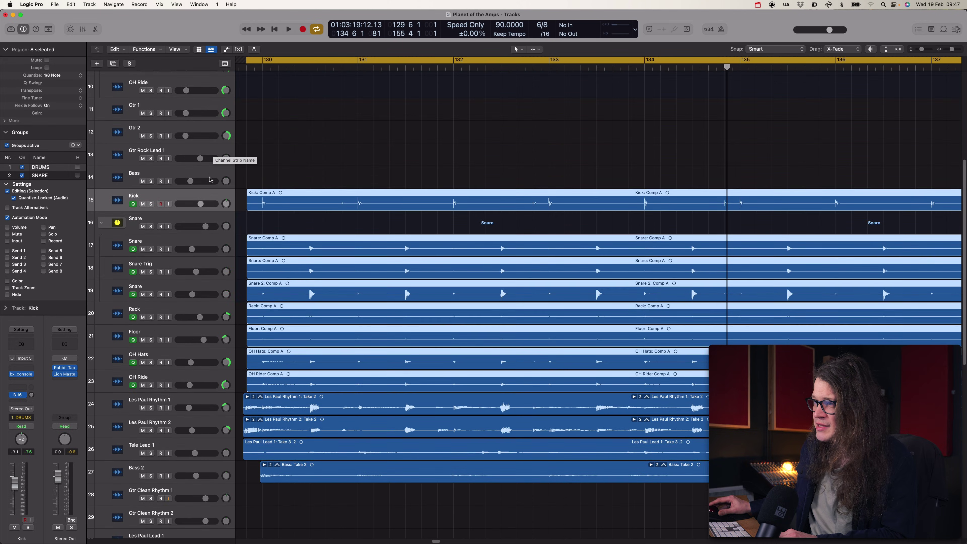
shift+click(205, 378)
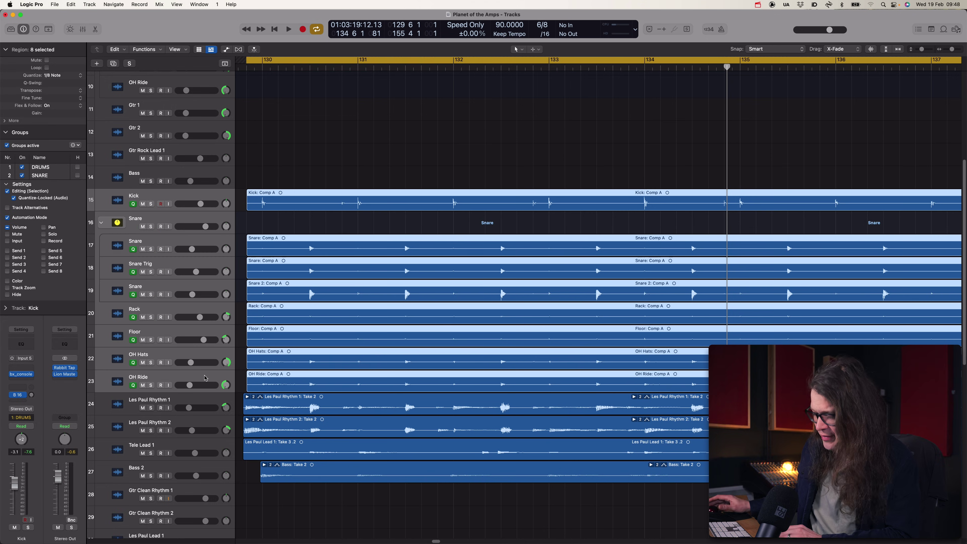
key(ctrl+h)
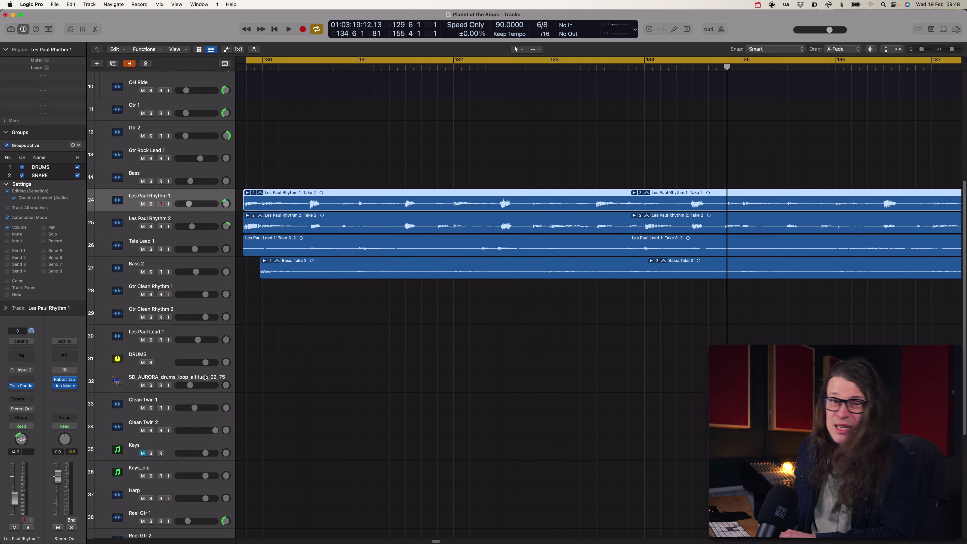